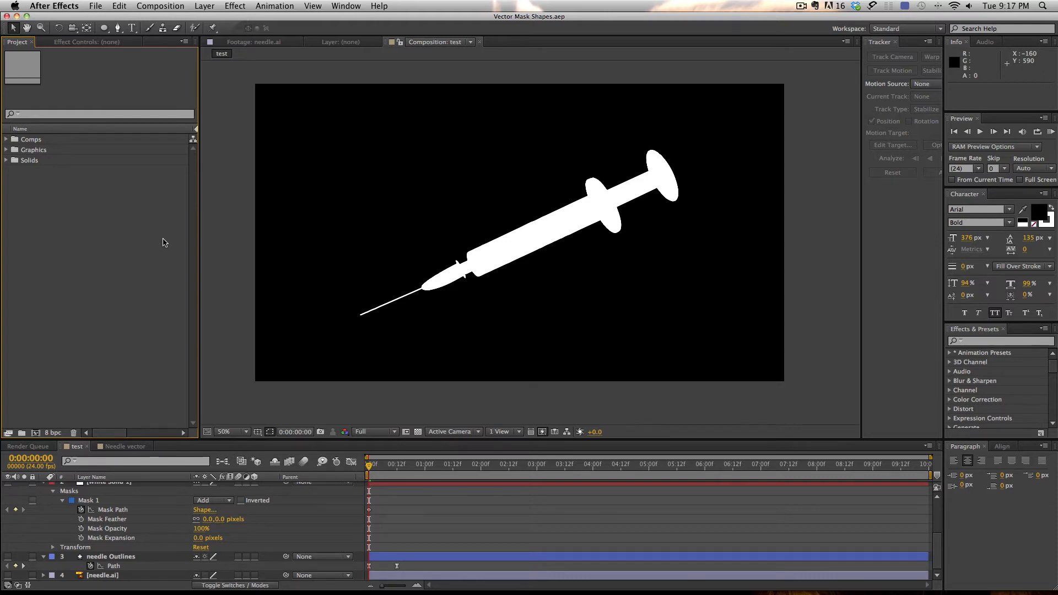
Step: Create a new composition with the HDTV 1080 24 preset, 1920 x 1080 px at 24 fps and 10 seconds long
{"action": "left_click", "coordinate": [168, 5]}
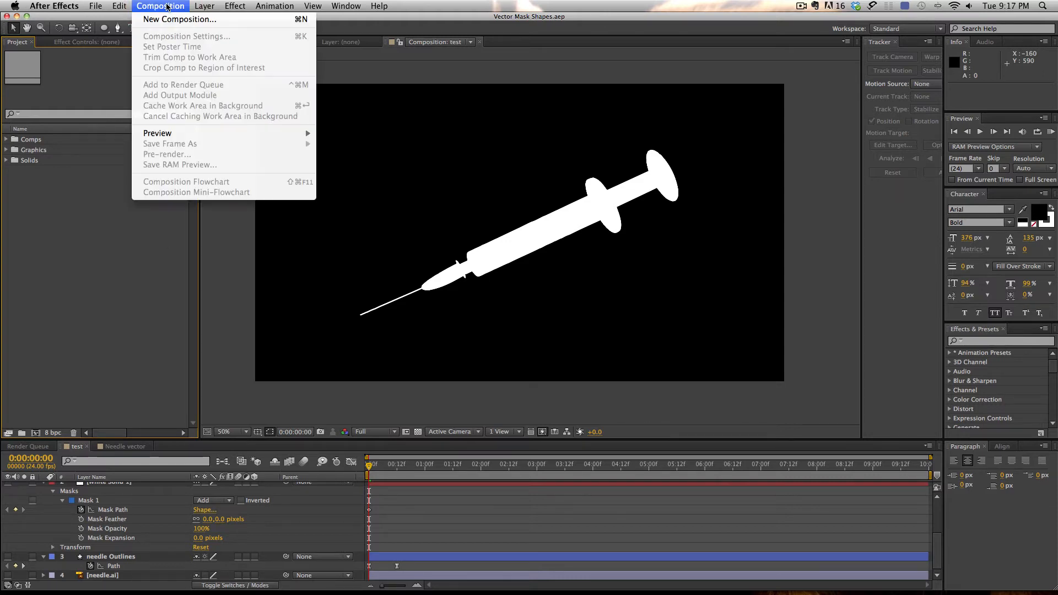
{"action": "left_click", "coordinate": [167, 18]}
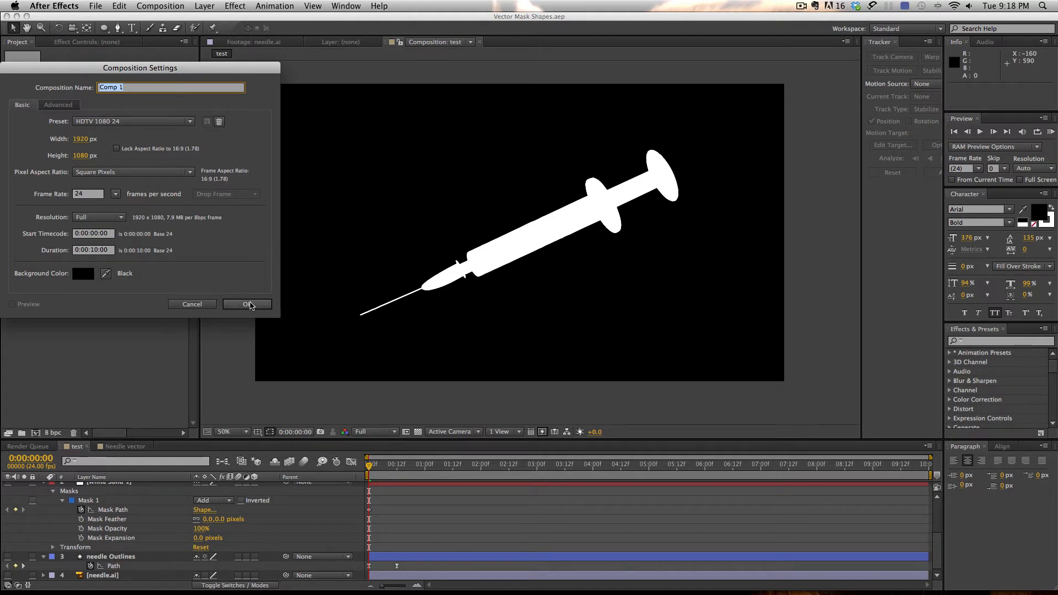
{"action": "left_click", "coordinate": [250, 304]}
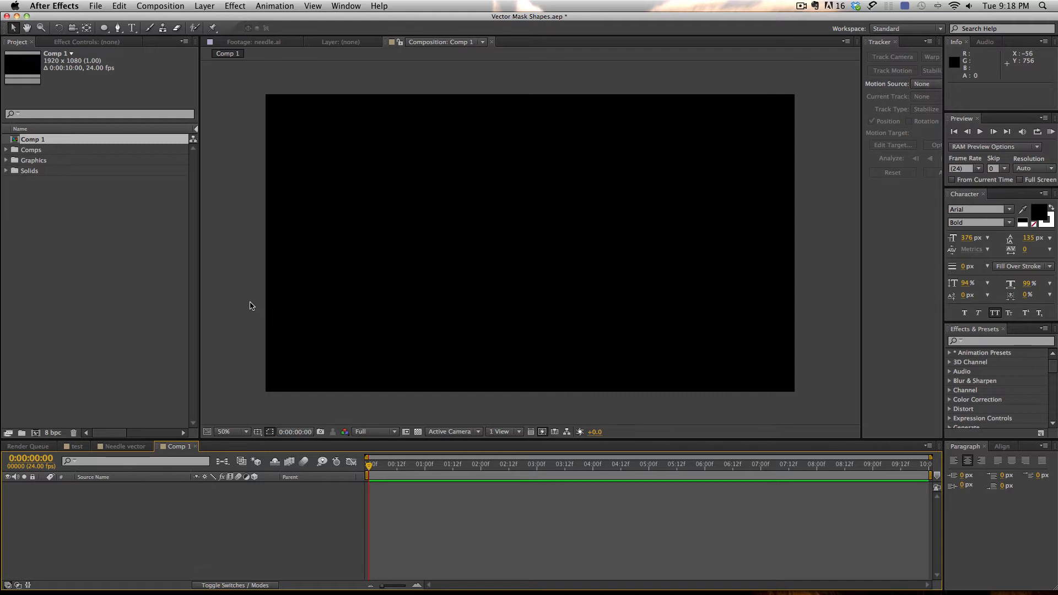
Step: Rename the new composition as Vector Morph Shape
{"action": "left_click", "coordinate": [34, 145]}
{"action": "key", "text": "Return"}
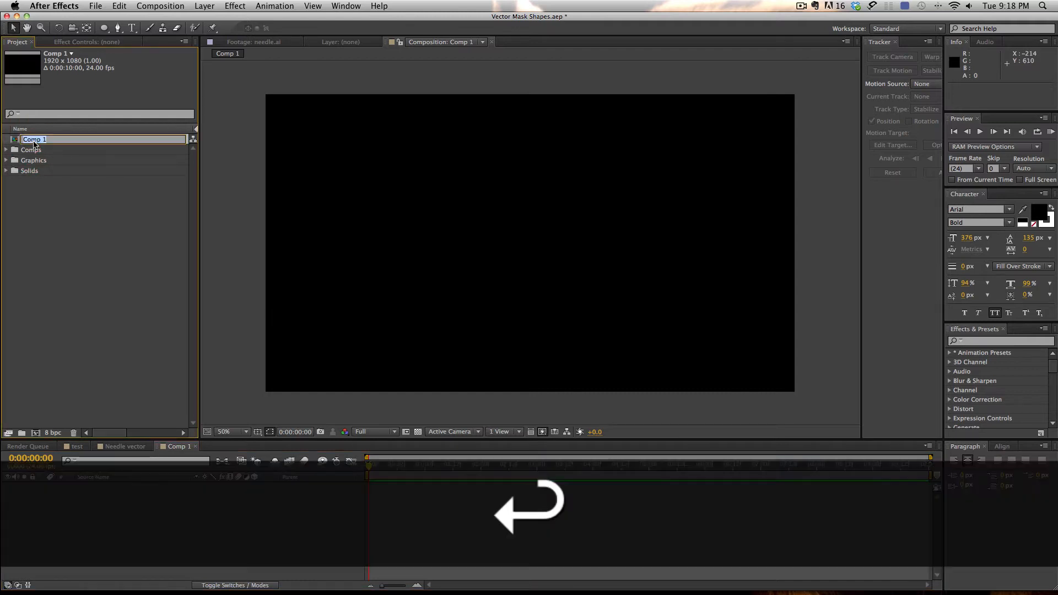
{"action": "type", "text": "Vec"}
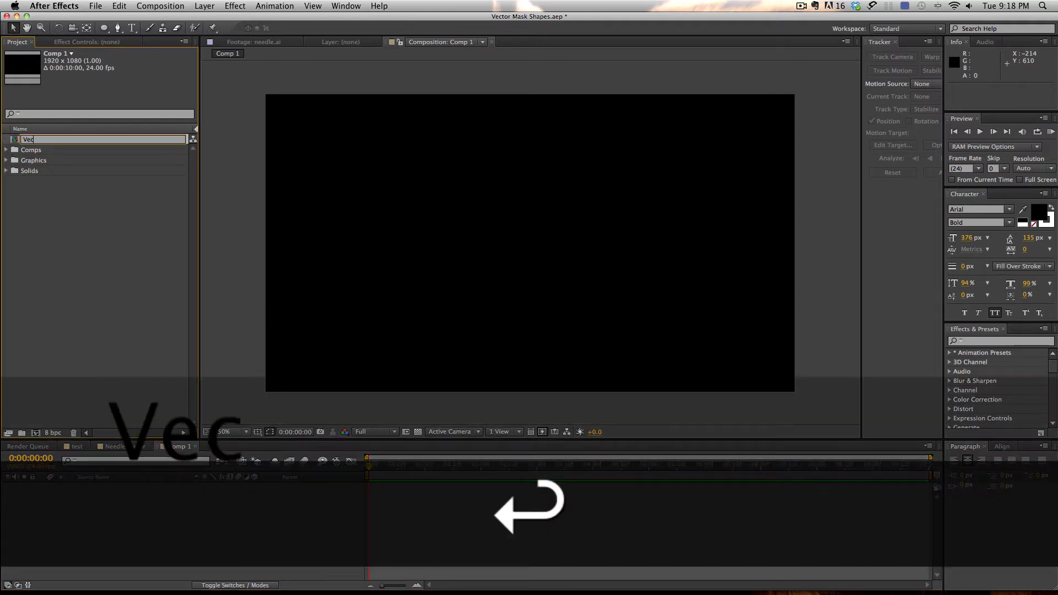
{"action": "type", "text": "tor"}
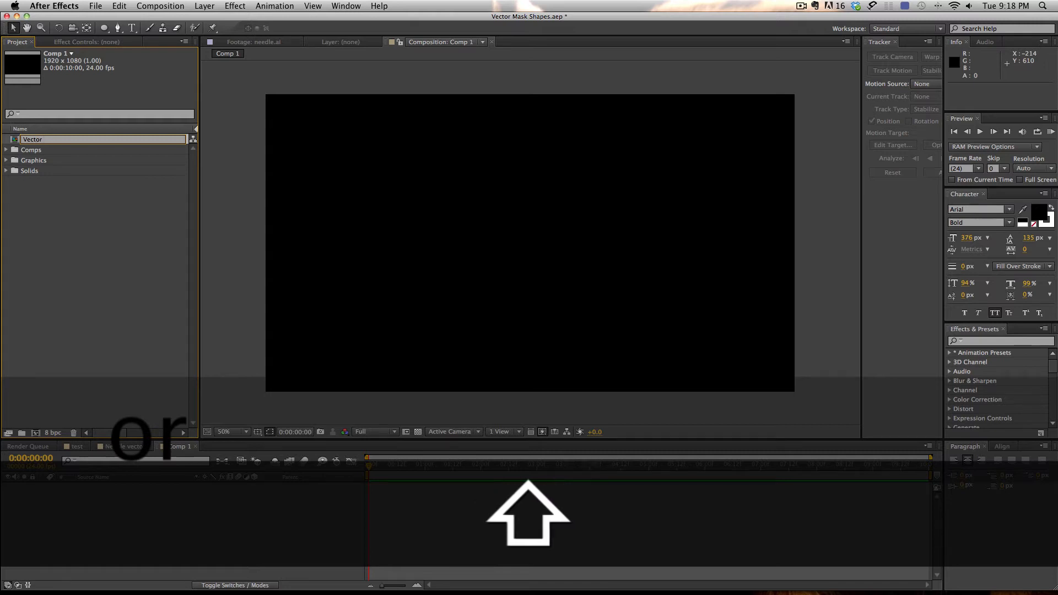
{"action": "type", "text": " Morph"}
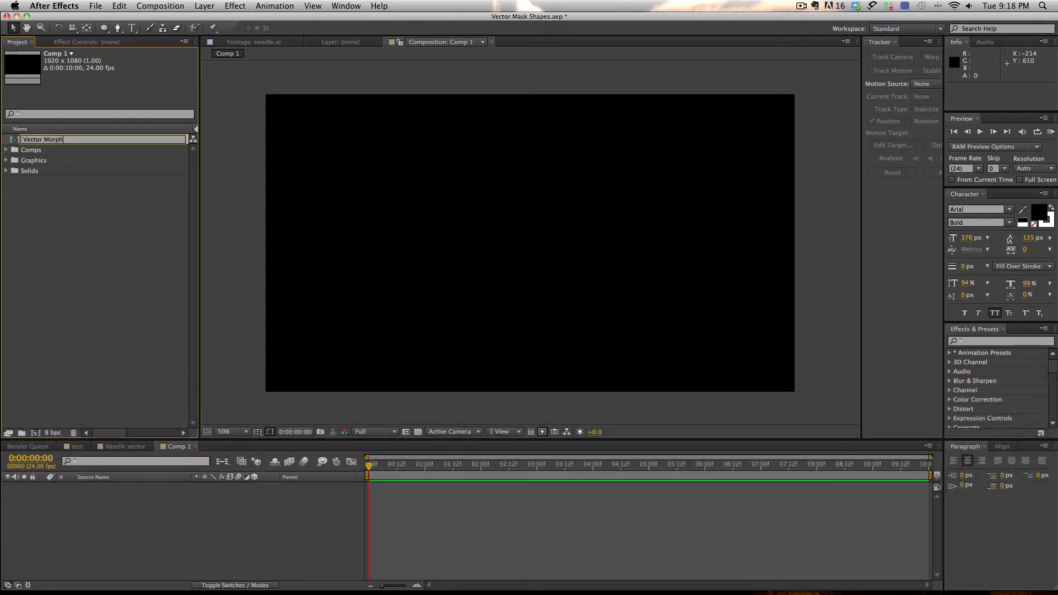
{"action": "type", "text": " Shape"}
{"action": "key", "text": "Return"}
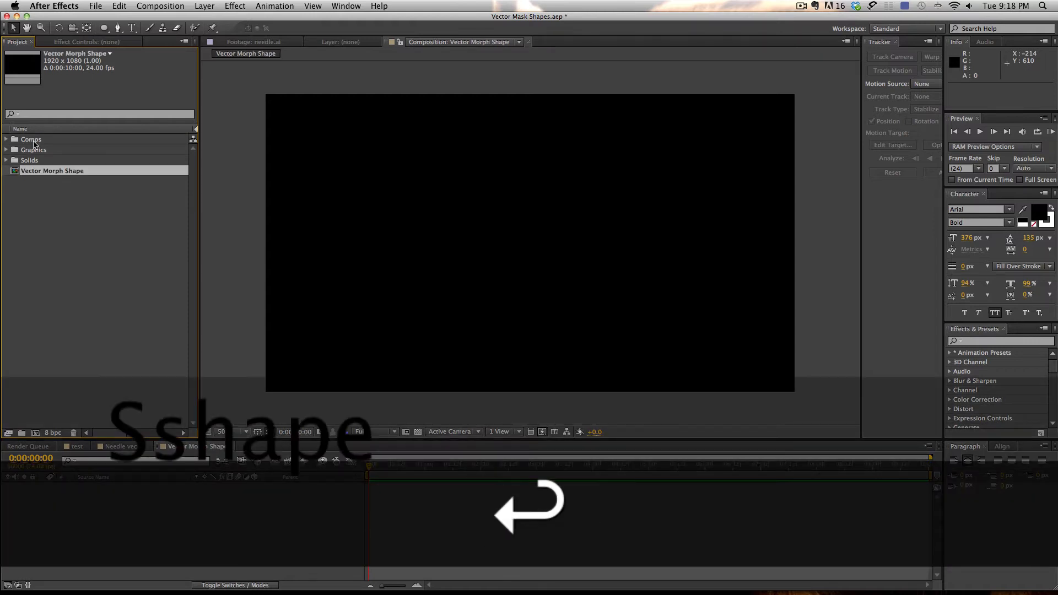
Step: Move the Vector Morph Shape composition into the Comps folder and save the project
{"action": "left_click_drag", "start_coordinate": [30, 171], "coordinate": [31, 140]}
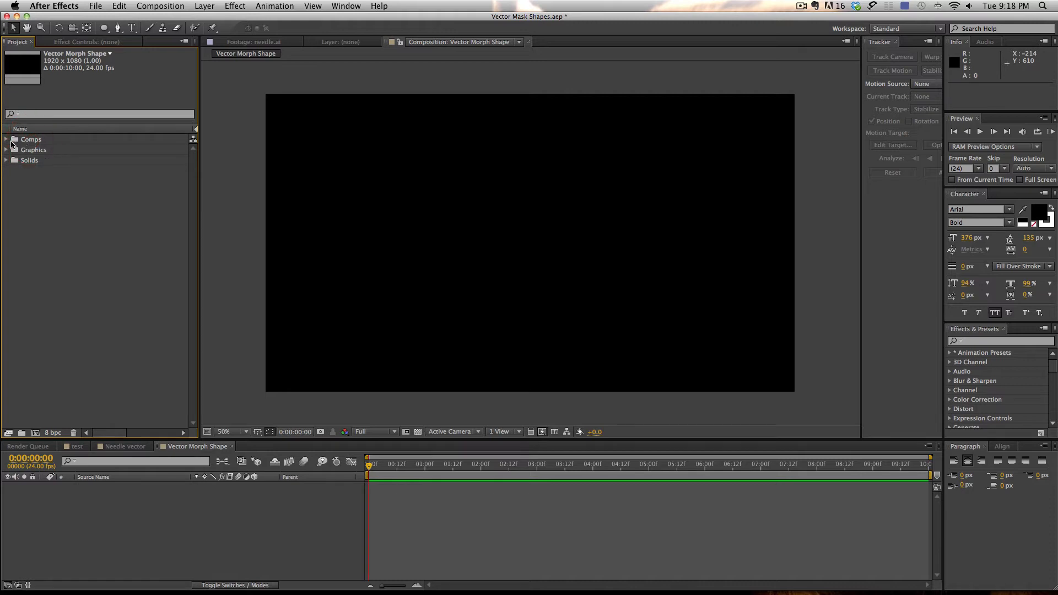
{"action": "left_click", "coordinate": [5, 140]}
{"action": "left_click", "coordinate": [5, 140]}
{"action": "left_click", "coordinate": [98, 21]}
{"action": "key", "text": "super+s"}
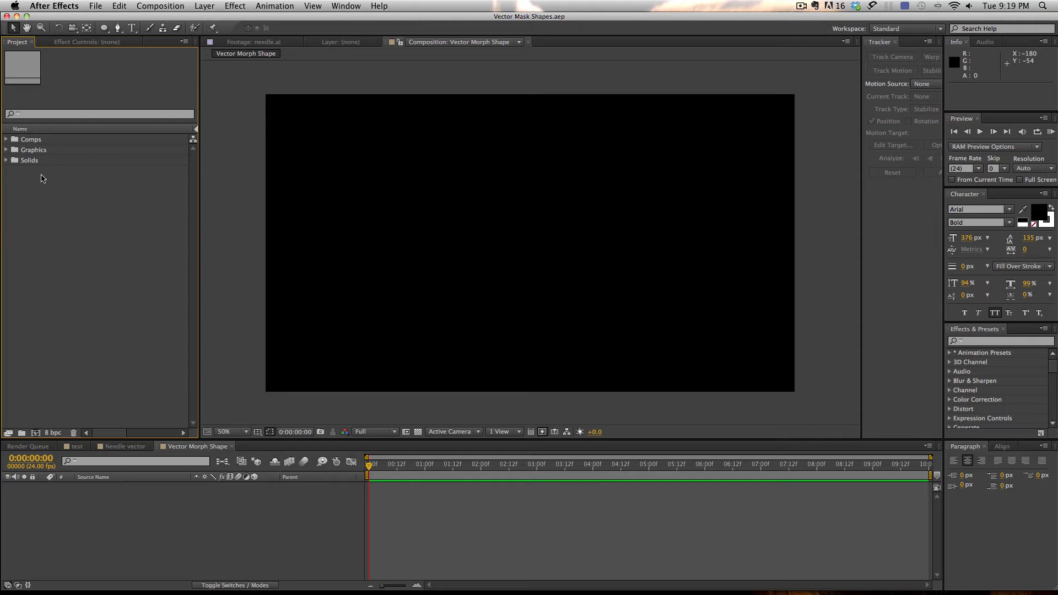
Step: View needle.ai from the Graphics folder and add it as a layer to the Vector Morph Shape composition
{"action": "left_click", "coordinate": [6, 150]}
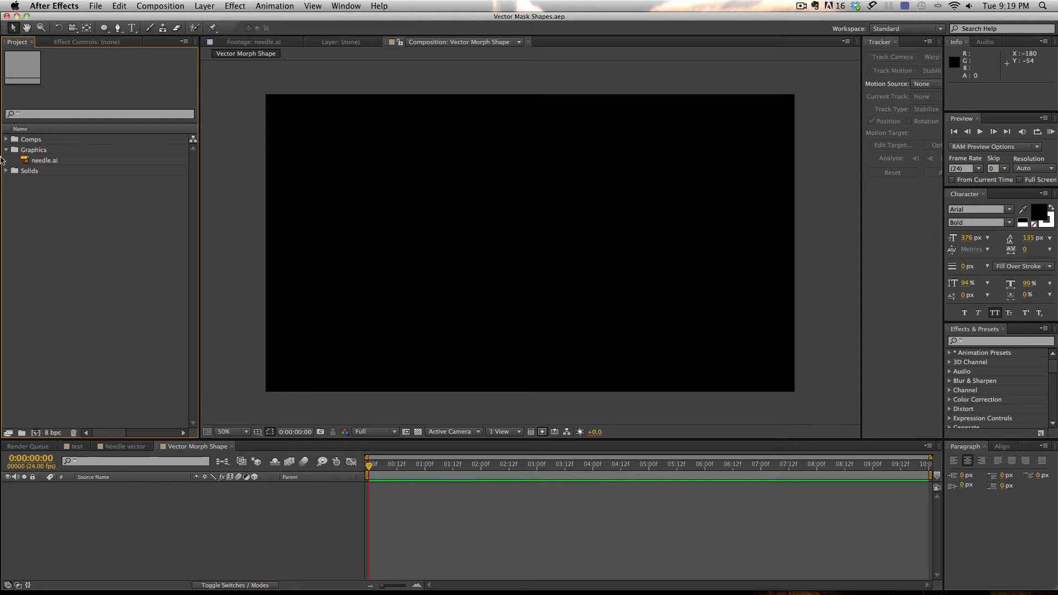
{"action": "double_click", "coordinate": [44, 161]}
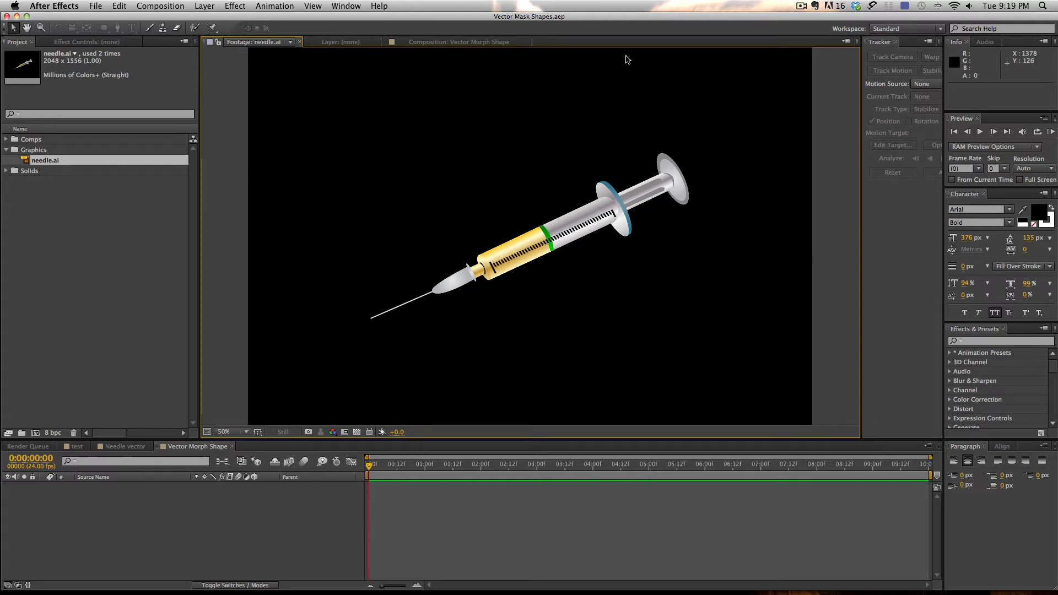
{"action": "left_click", "coordinate": [48, 164]}
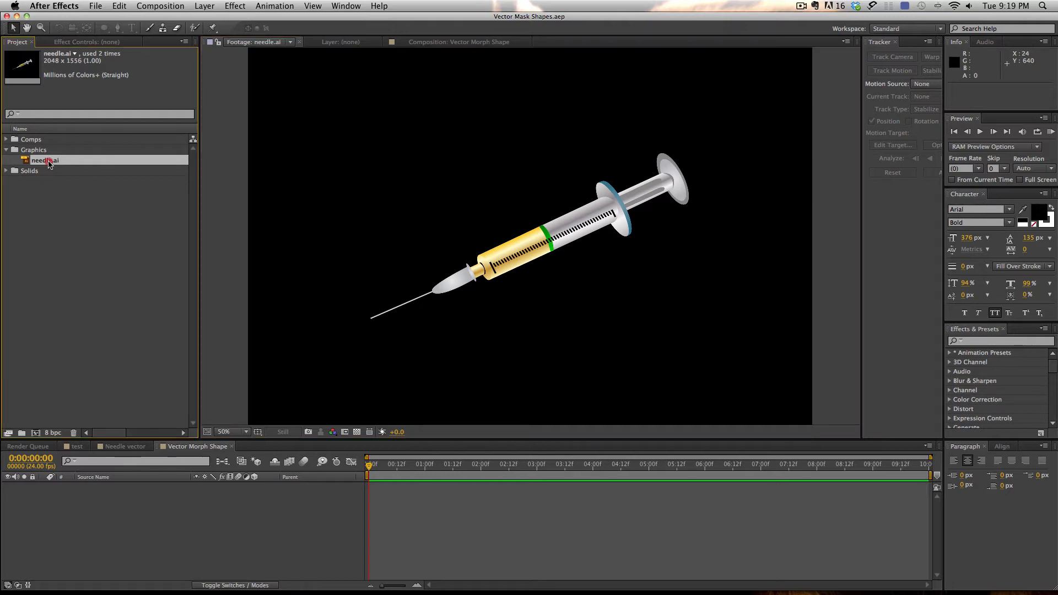
{"action": "left_click_drag", "start_coordinate": [50, 164], "coordinate": [107, 559]}
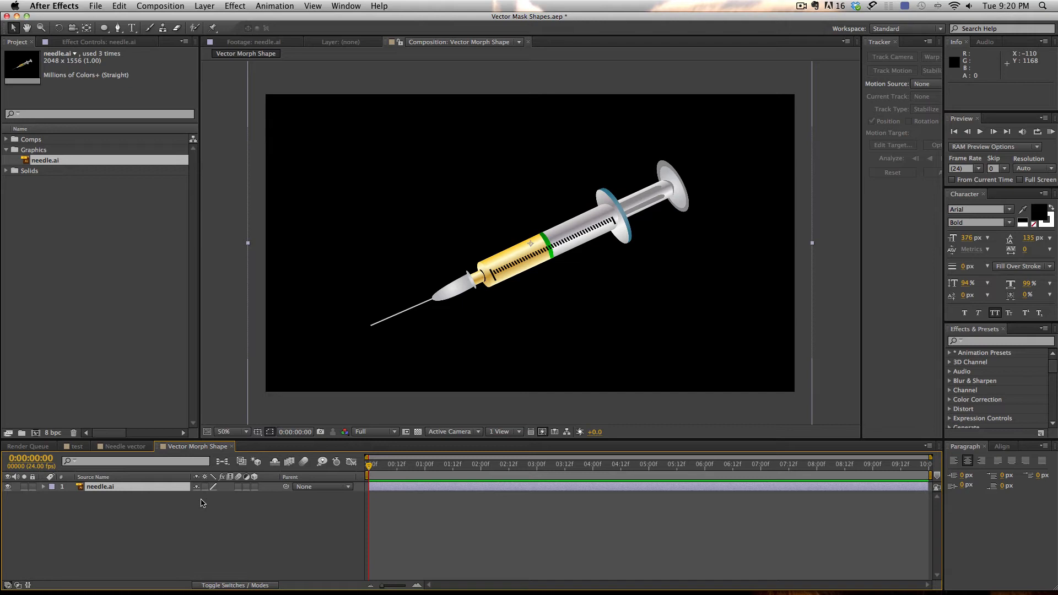
Step: Auto-trace the needle.ai layer's alpha channel for the current frame onto a new layer, and hide the original needle.ai layer
{"action": "left_click", "coordinate": [149, 488]}
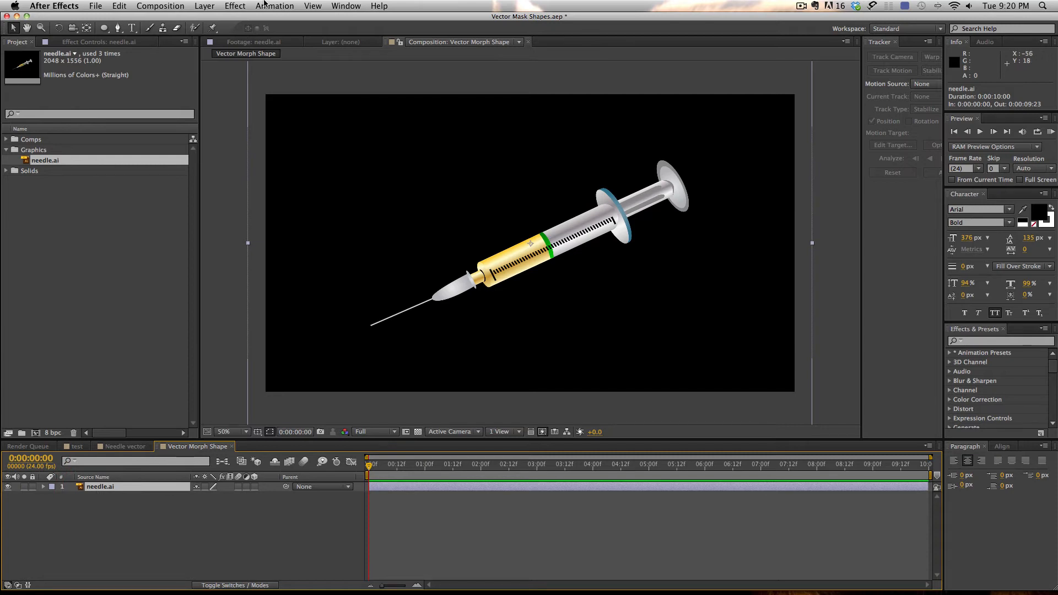
{"action": "left_click", "coordinate": [204, 5]}
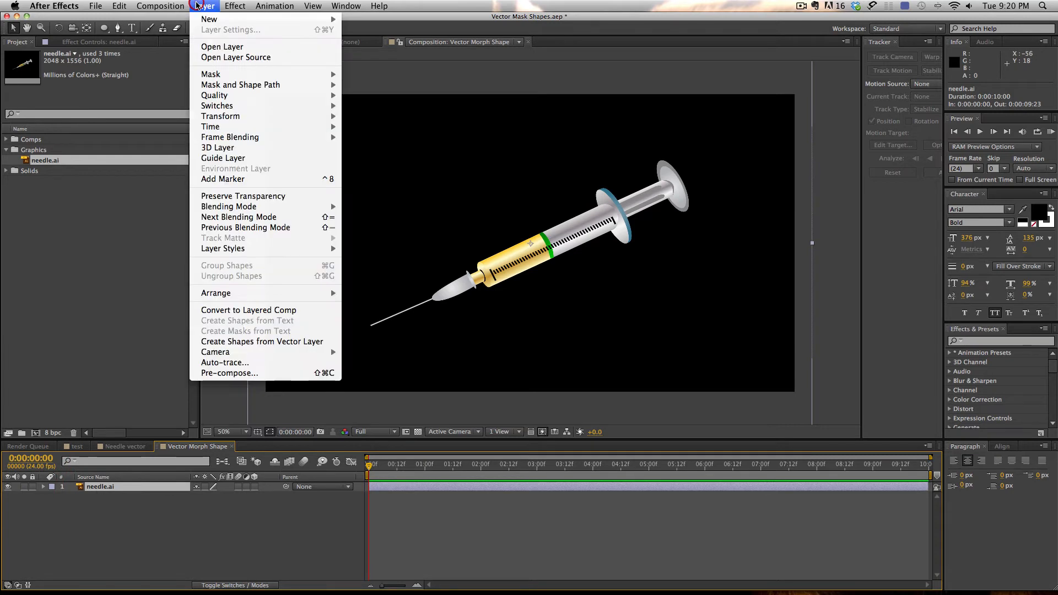
{"action": "left_click", "coordinate": [266, 362]}
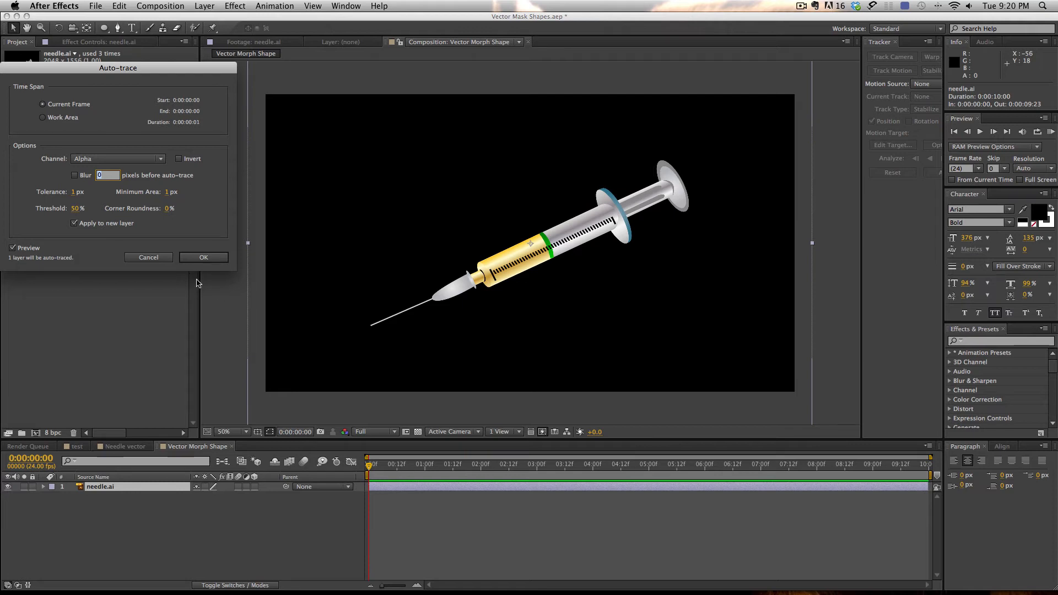
{"action": "left_click", "coordinate": [209, 258]}
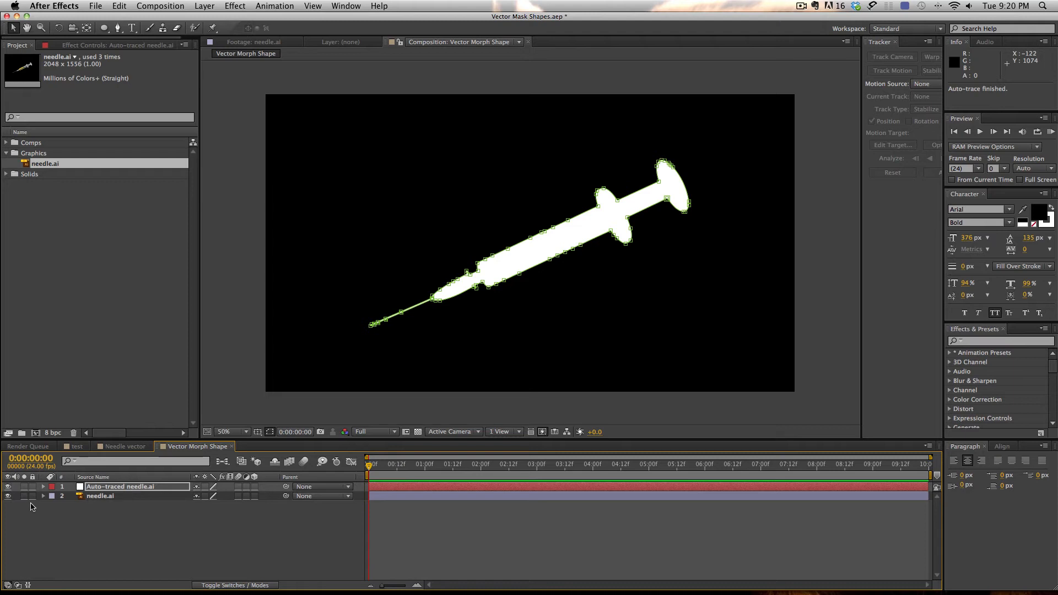
{"action": "left_click", "coordinate": [8, 496]}
{"action": "left_click", "coordinate": [108, 496]}
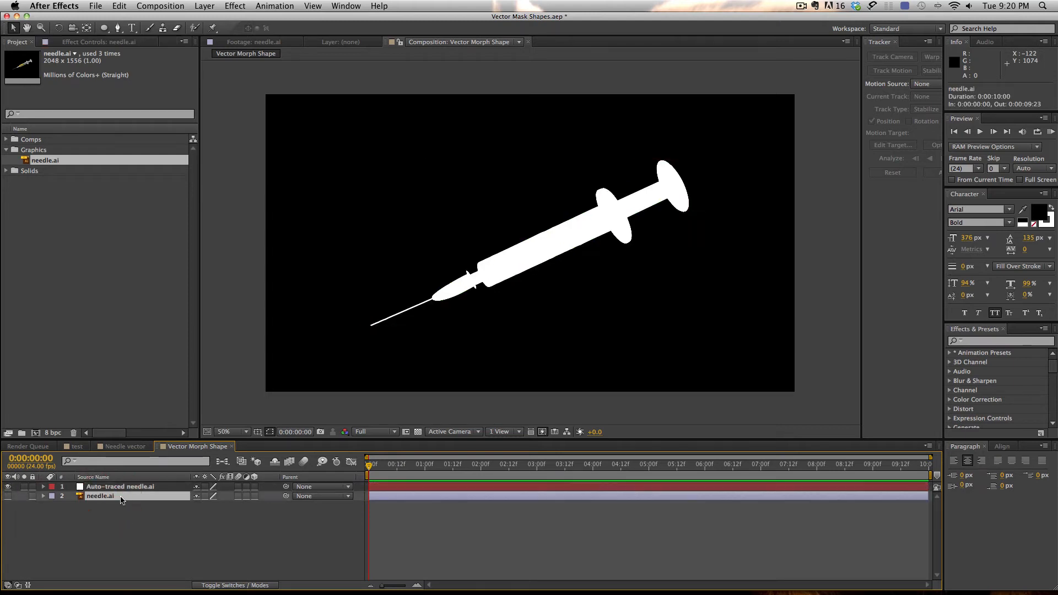
Step: Expand Mask 1 of the auto-traced needle layer and set a Mask Path keyframe at 0:00:00:00
{"action": "left_click", "coordinate": [138, 487]}
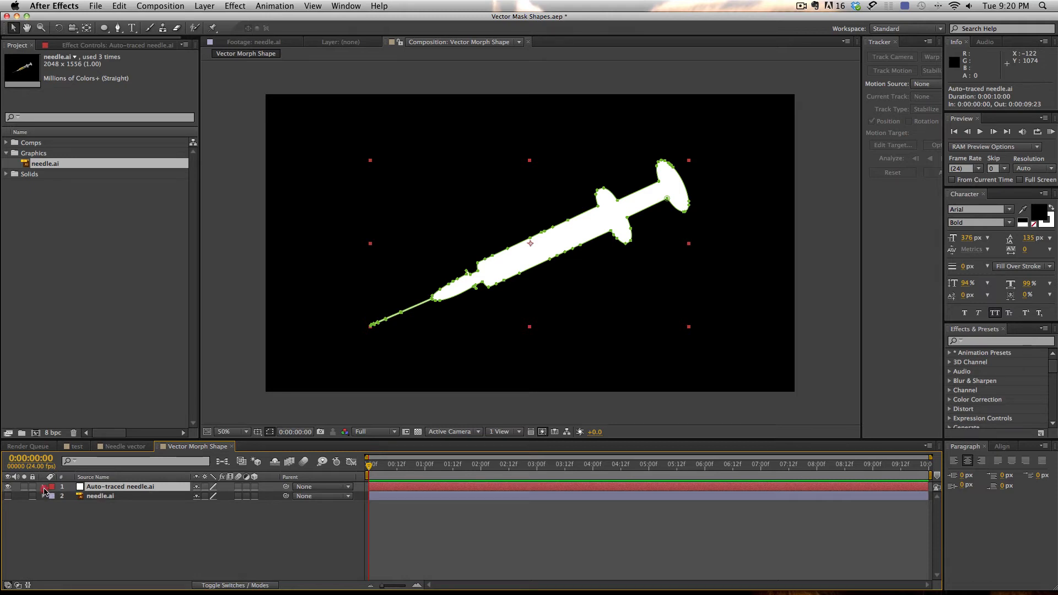
{"action": "left_click", "coordinate": [43, 487]}
{"action": "left_click", "coordinate": [52, 496]}
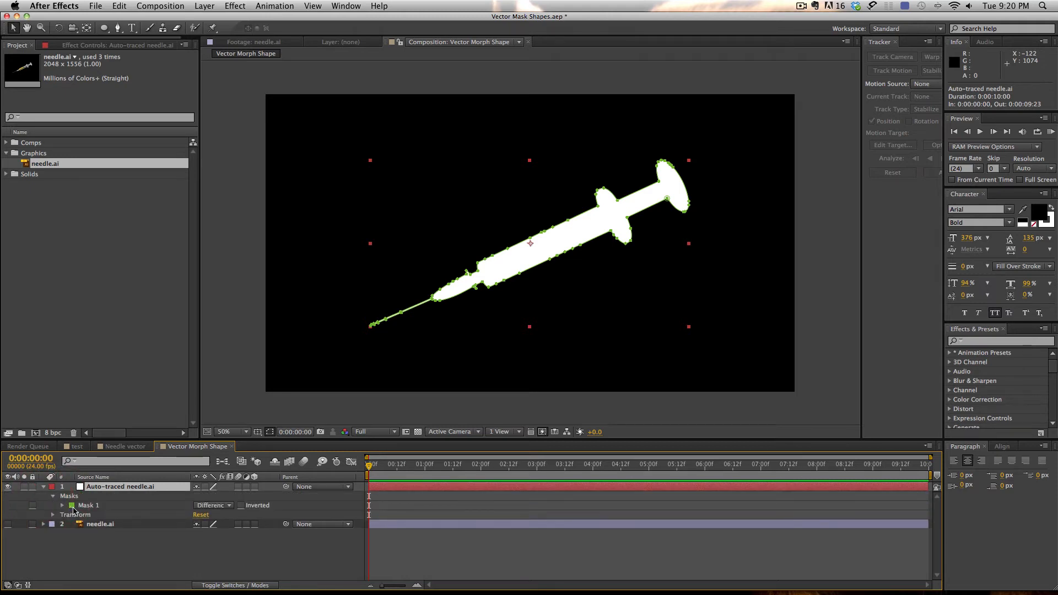
{"action": "left_click", "coordinate": [62, 505]}
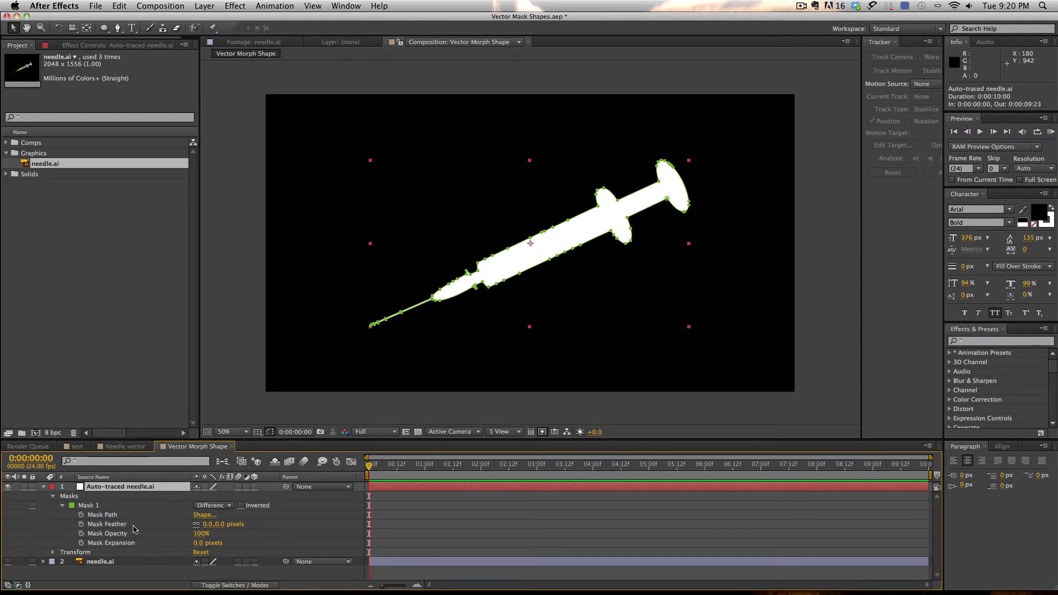
{"action": "left_click", "coordinate": [81, 515]}
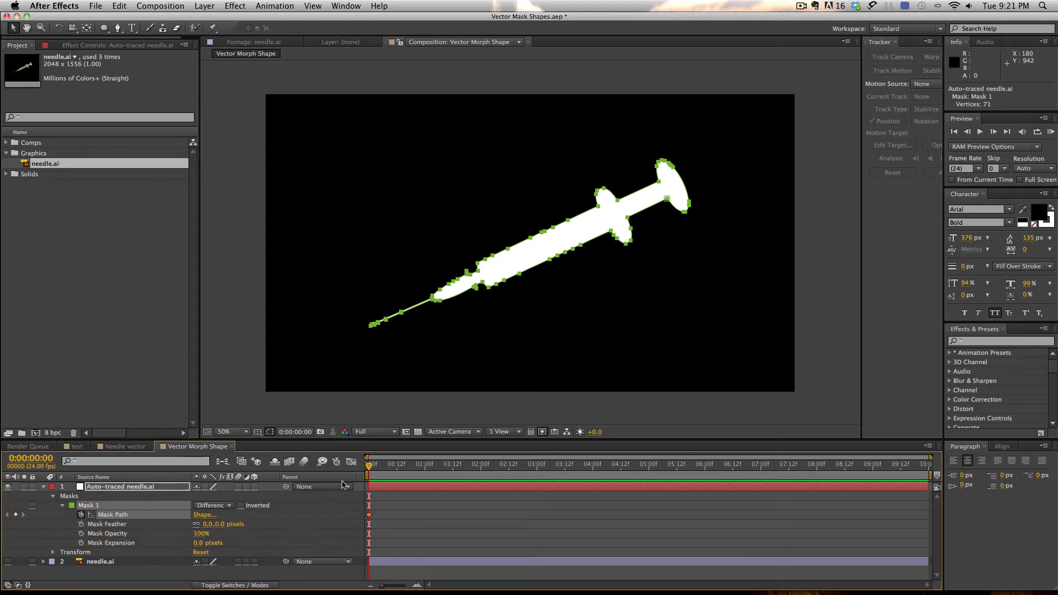
Step: At 0:00:00:12, distort the syringe mask by pulling several of its points away from the outline
{"action": "left_click", "coordinate": [373, 468]}
{"action": "left_click_drag", "start_coordinate": [372, 469], "coordinate": [397, 468]}
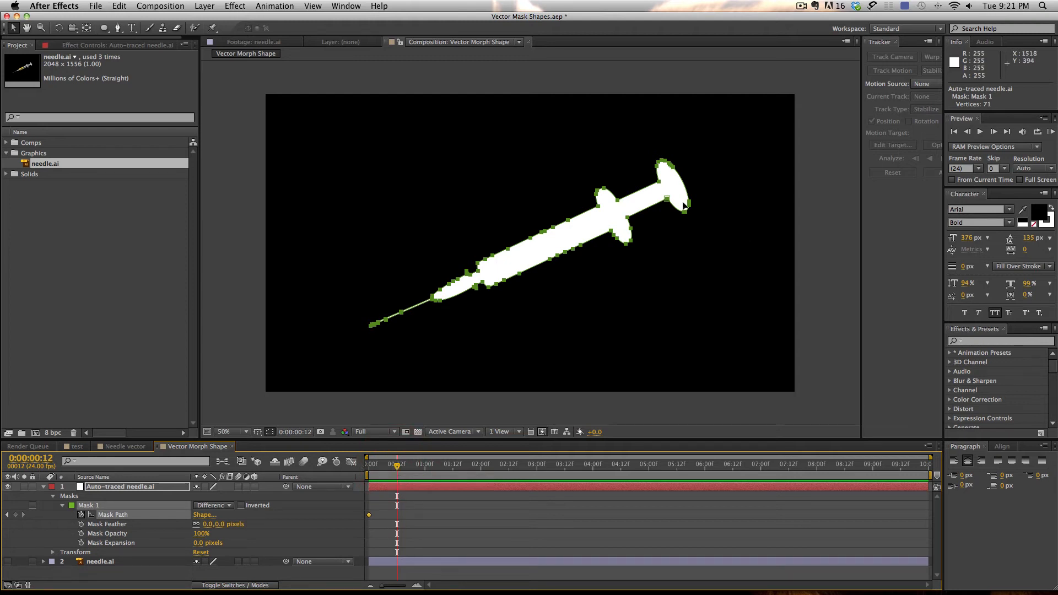
{"action": "left_click", "coordinate": [668, 220]}
{"action": "left_click_drag", "start_coordinate": [667, 199], "coordinate": [570, 281]}
{"action": "left_click", "coordinate": [581, 292]}
{"action": "left_click_drag", "start_coordinate": [552, 227], "coordinate": [502, 208]}
{"action": "left_click_drag", "start_coordinate": [500, 251], "coordinate": [429, 243]}
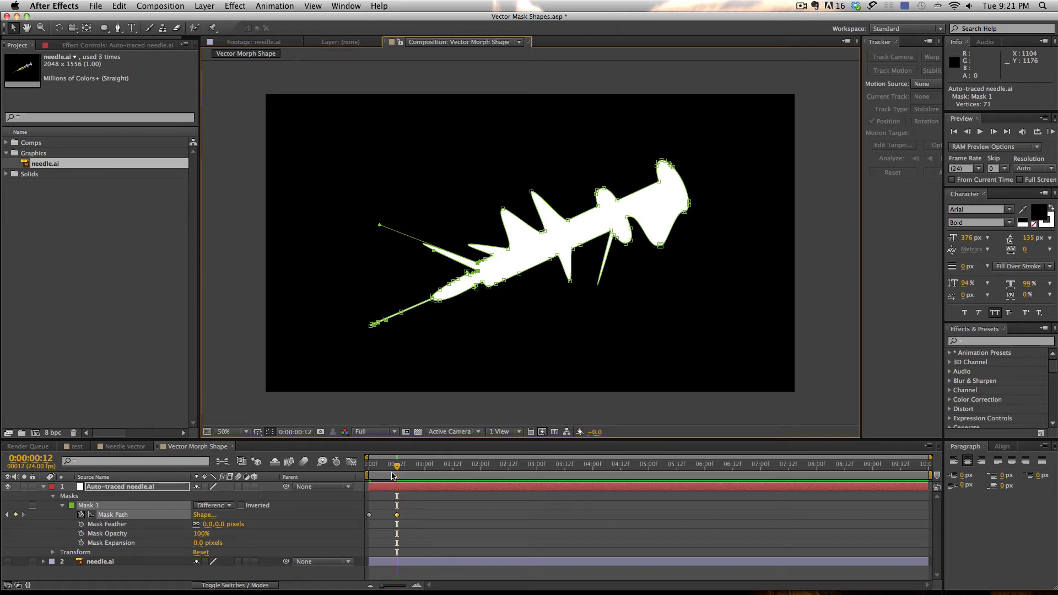
Step: Play back the mask path animation from the first frame several times
{"action": "left_click_drag", "start_coordinate": [397, 468], "coordinate": [317, 470]}
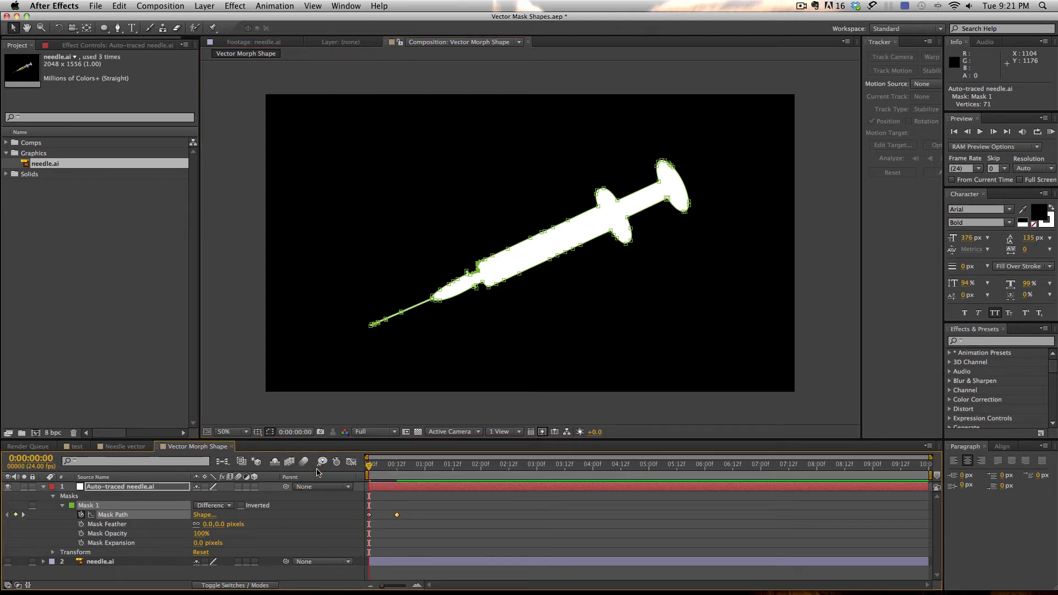
{"action": "key", "text": "space"}
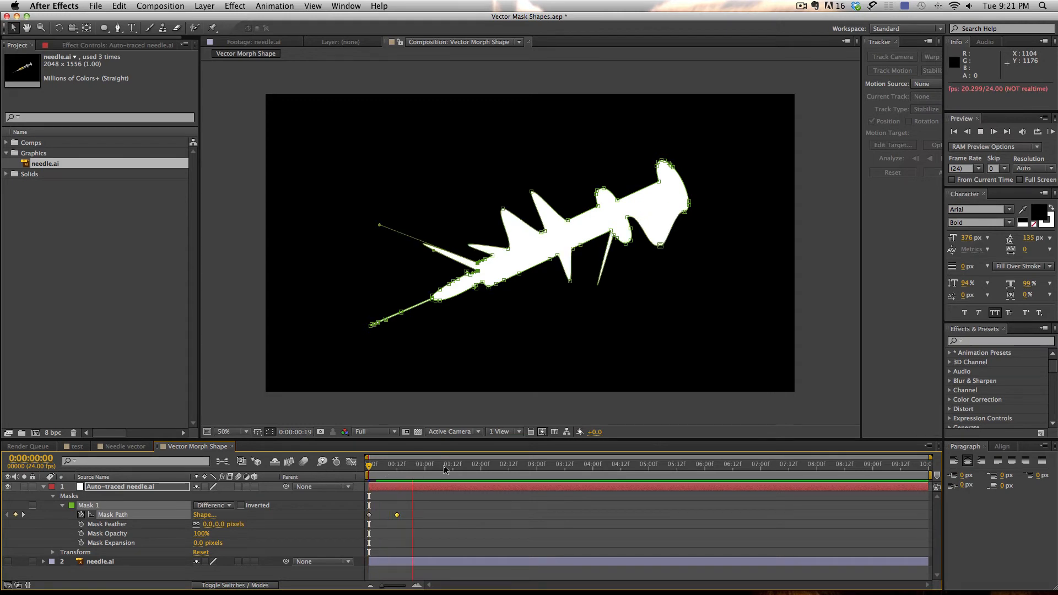
{"action": "key", "text": "space"}
{"action": "left_click_drag", "start_coordinate": [437, 466], "coordinate": [334, 472]}
{"action": "key", "text": "space"}
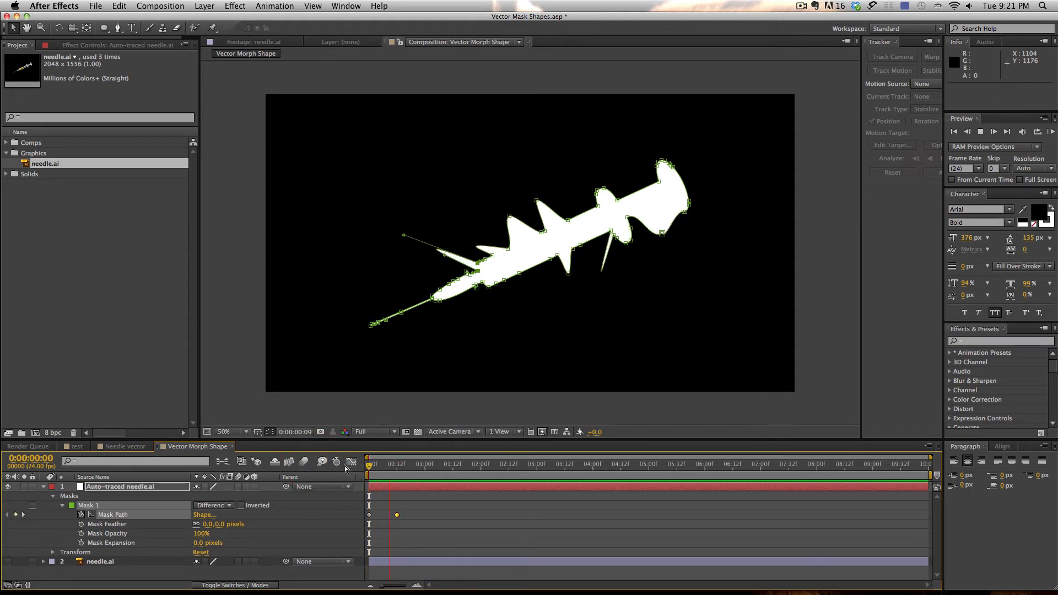
{"action": "key", "text": "space"}
{"action": "left_click_drag", "start_coordinate": [403, 472], "coordinate": [342, 466]}
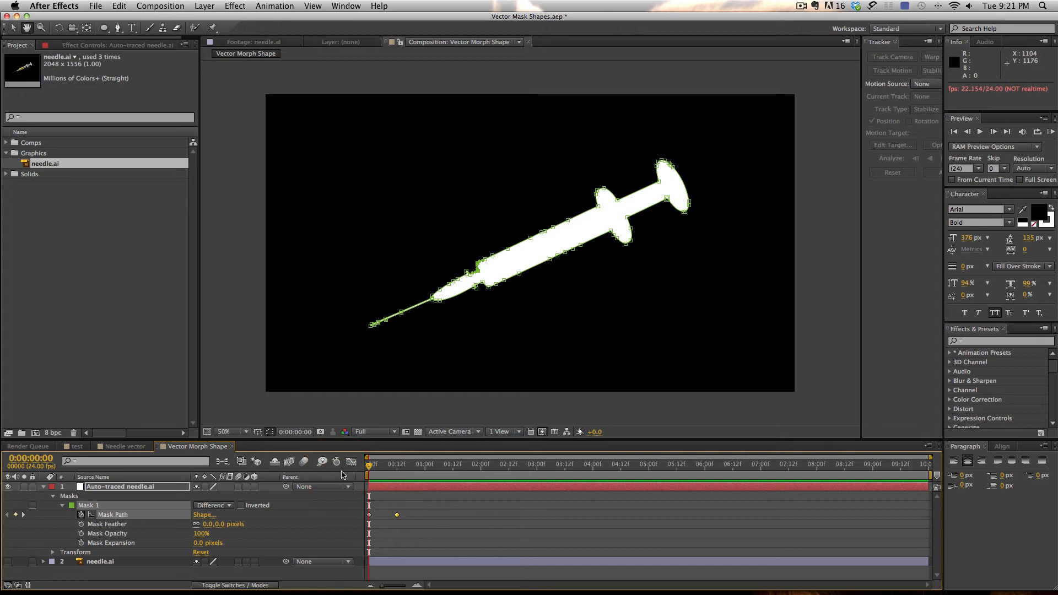
{"action": "key", "text": "space"}
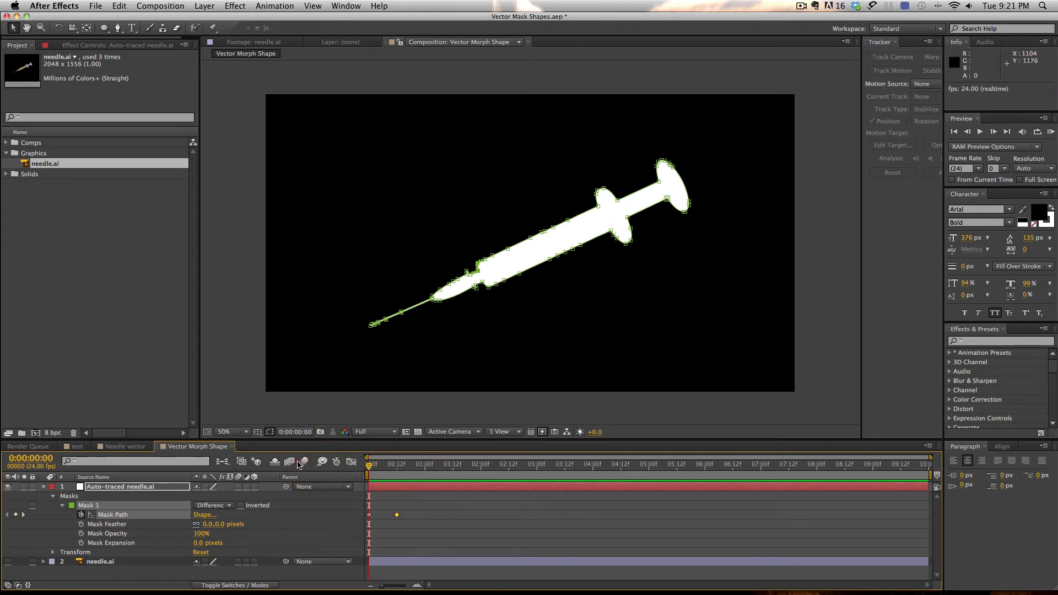
Step: Delete the Mask Path keyframe at 0:00:00:12 on the auto-traced needle layer
{"action": "left_click_drag", "start_coordinate": [406, 465], "coordinate": [396, 468]}
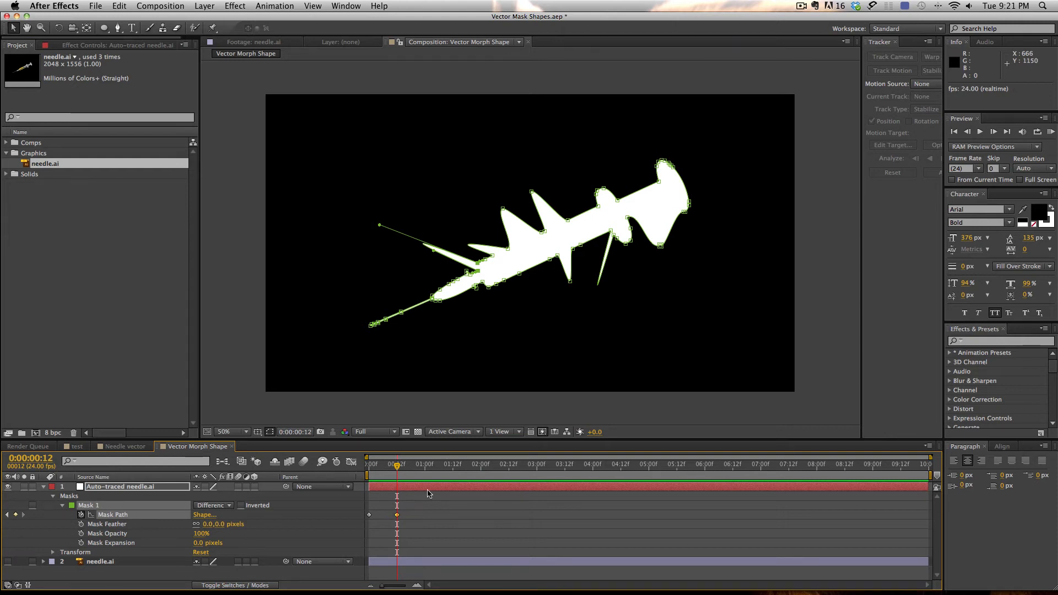
{"action": "left_click", "coordinate": [398, 516]}
{"action": "left_click", "coordinate": [397, 517]}
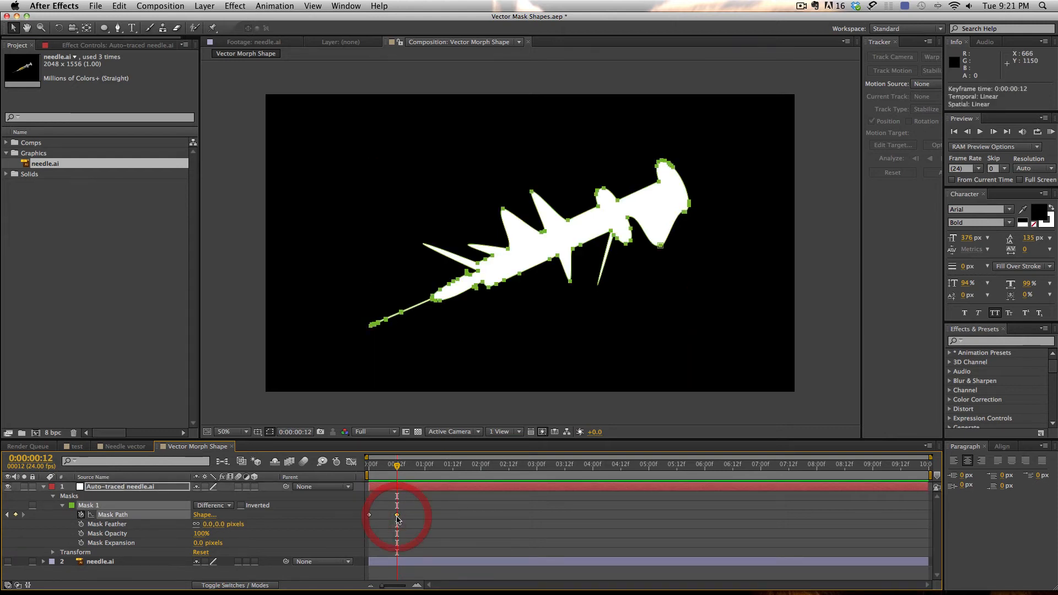
{"action": "key", "text": "Delete"}
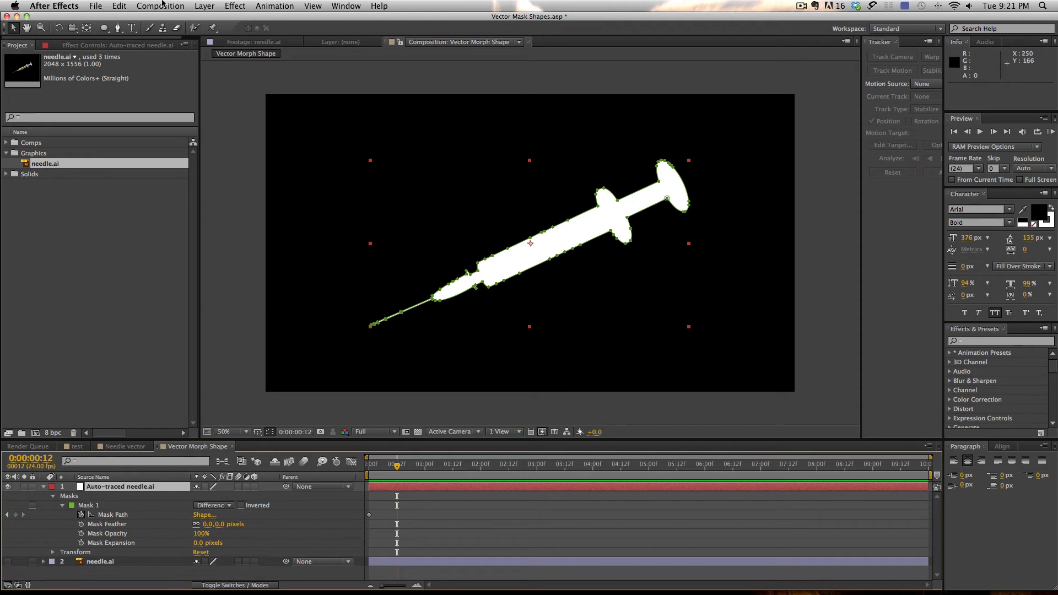
Step: Create a white 1920 x 1080 px solid layer named circle
{"action": "left_click", "coordinate": [204, 5]}
{"action": "mouse_move", "coordinate": [231, 15]}
{"action": "left_click", "coordinate": [346, 37]}
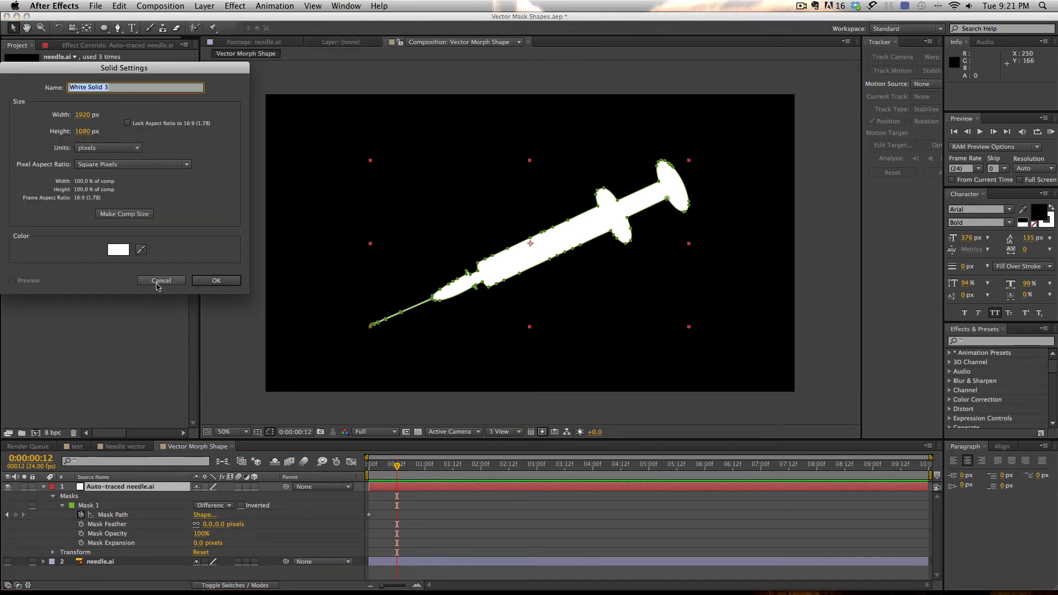
{"action": "type", "text": "circle"}
{"action": "key", "text": "Return"}
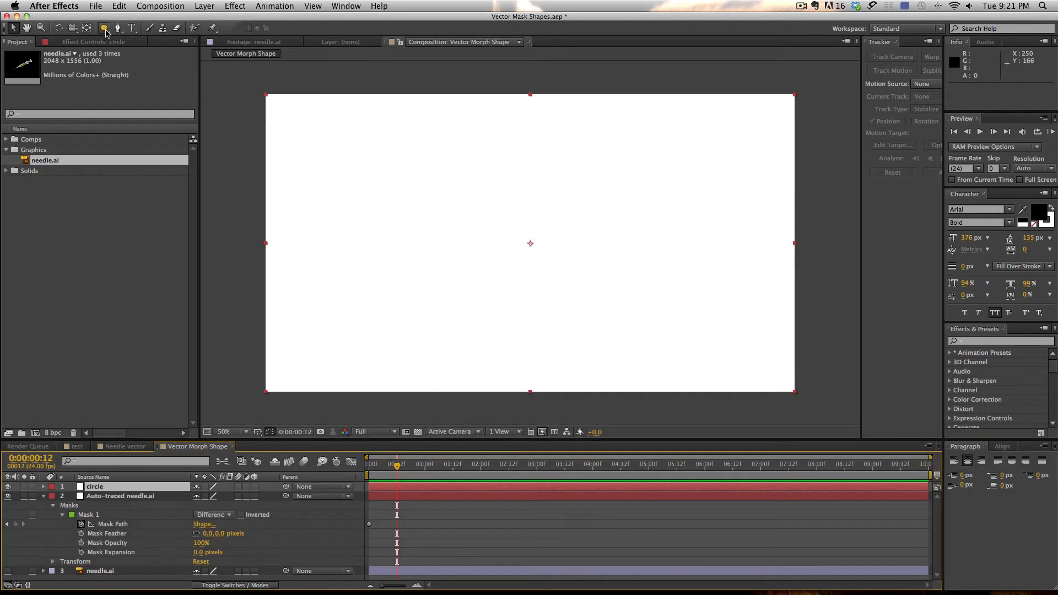
Step: Draw a circular mask outward from the centre of the circle layer with the Ellipse tool
{"action": "left_click_drag", "start_coordinate": [104, 29], "coordinate": [106, 33]}
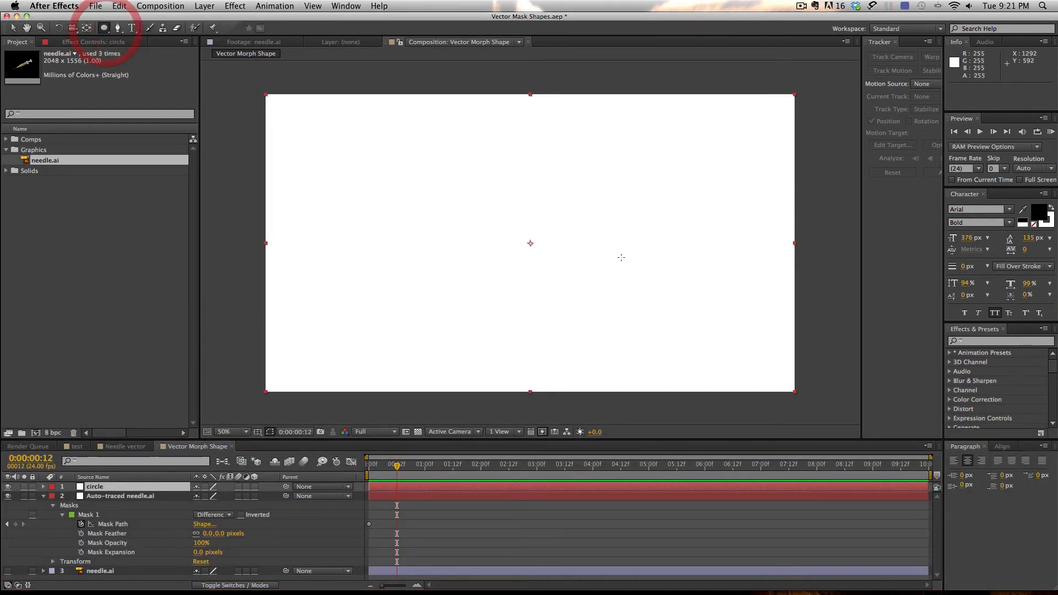
{"action": "left_click_drag", "start_coordinate": [530, 243], "coordinate": [419, 225]}
{"action": "left_click", "coordinate": [110, 485]}
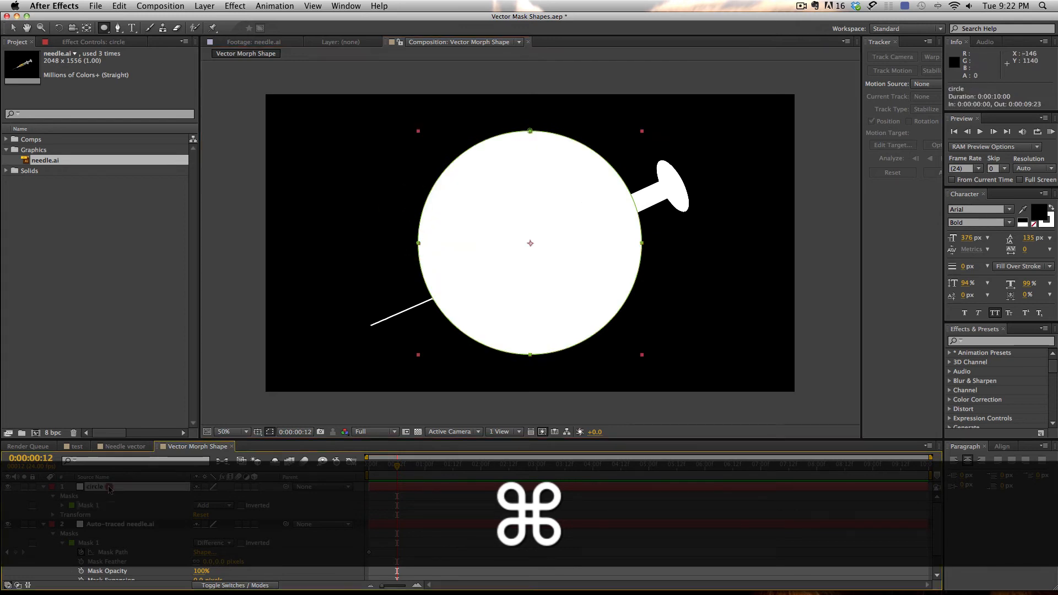
Step: Add a Mask Path keyframe at 0:00:00:00 to the circle layer's mask and copy that keyframe
{"action": "left_click", "coordinate": [62, 505]}
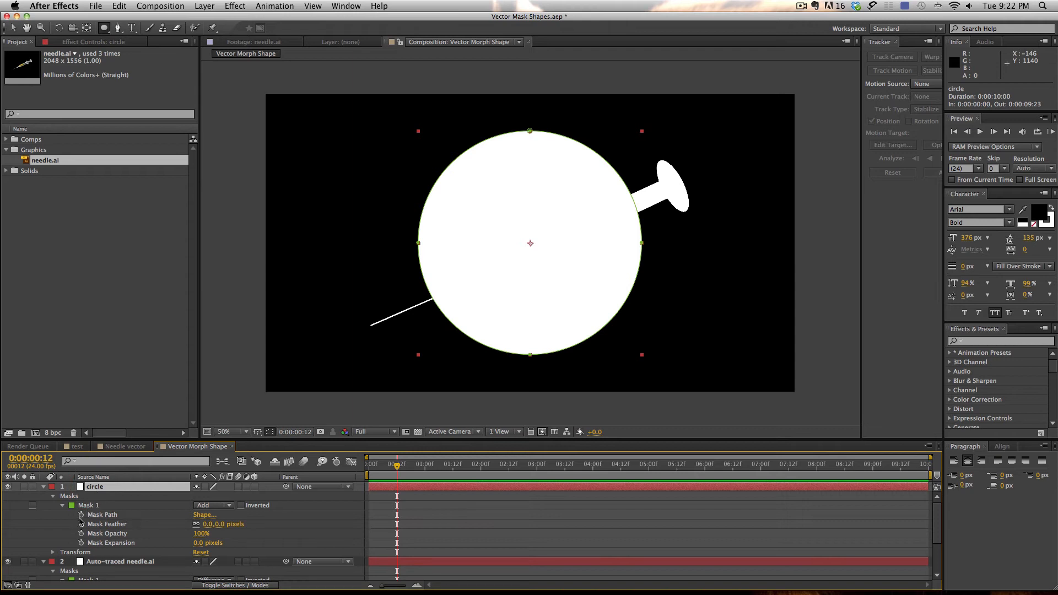
{"action": "left_click_drag", "start_coordinate": [396, 466], "coordinate": [315, 469]}
{"action": "left_click", "coordinate": [81, 515]}
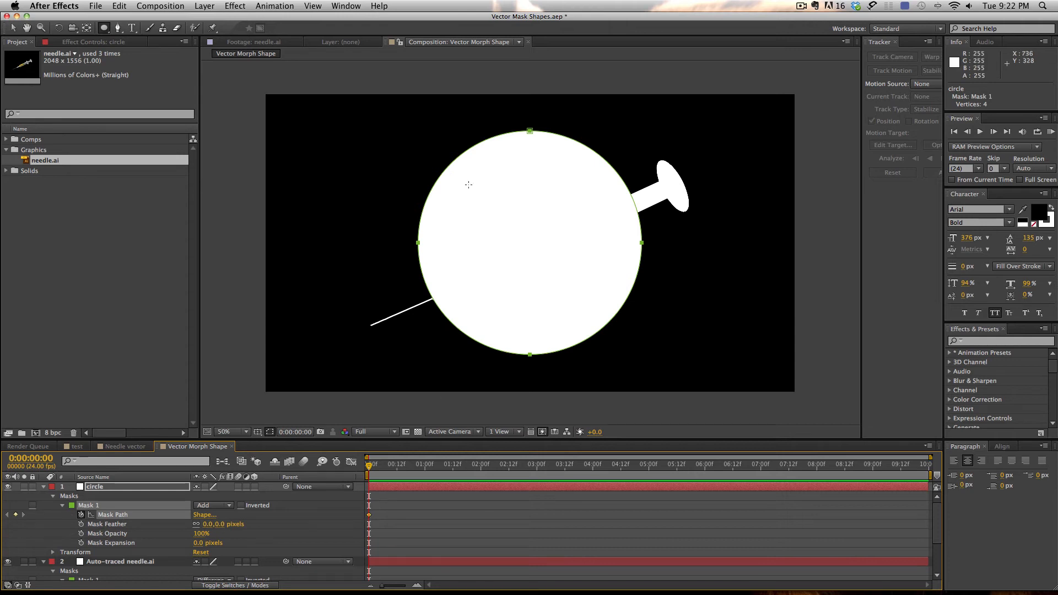
{"action": "left_click", "coordinate": [368, 515]}
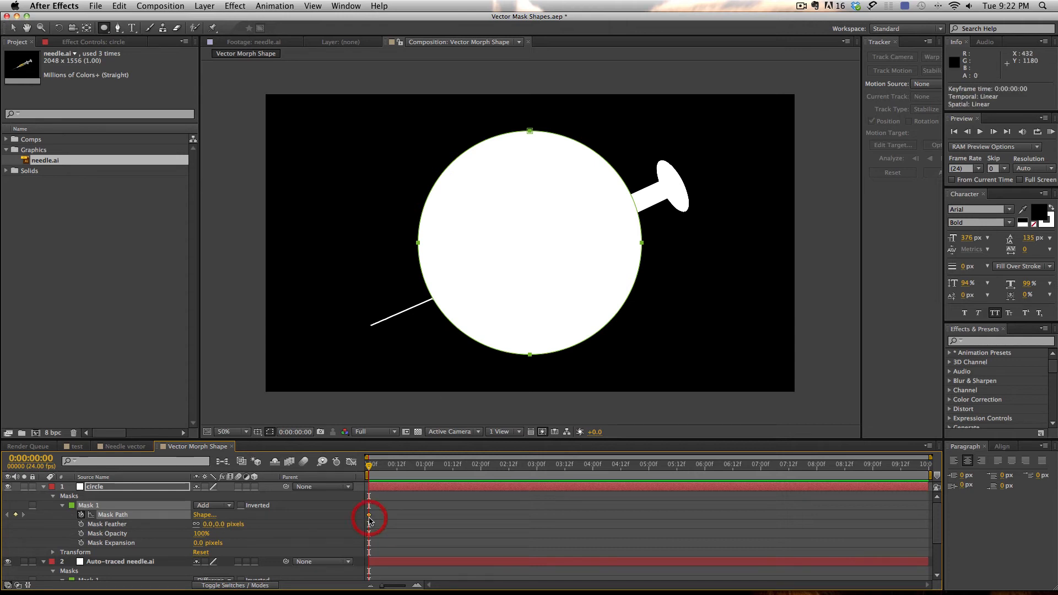
{"action": "key", "text": "super+c"}
Step: Paste the copied circle keyframe into the Mask Path of the Auto-traced needle.ai layer at 0:00:00:12
{"action": "left_click", "coordinate": [107, 561]}
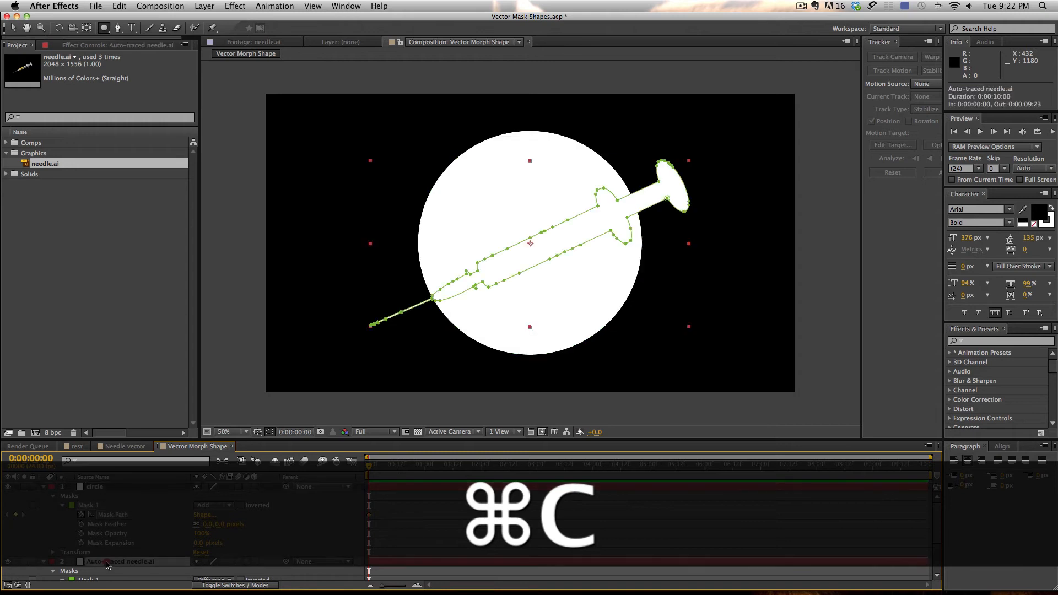
{"action": "left_click_drag", "start_coordinate": [937, 522], "coordinate": [936, 545]}
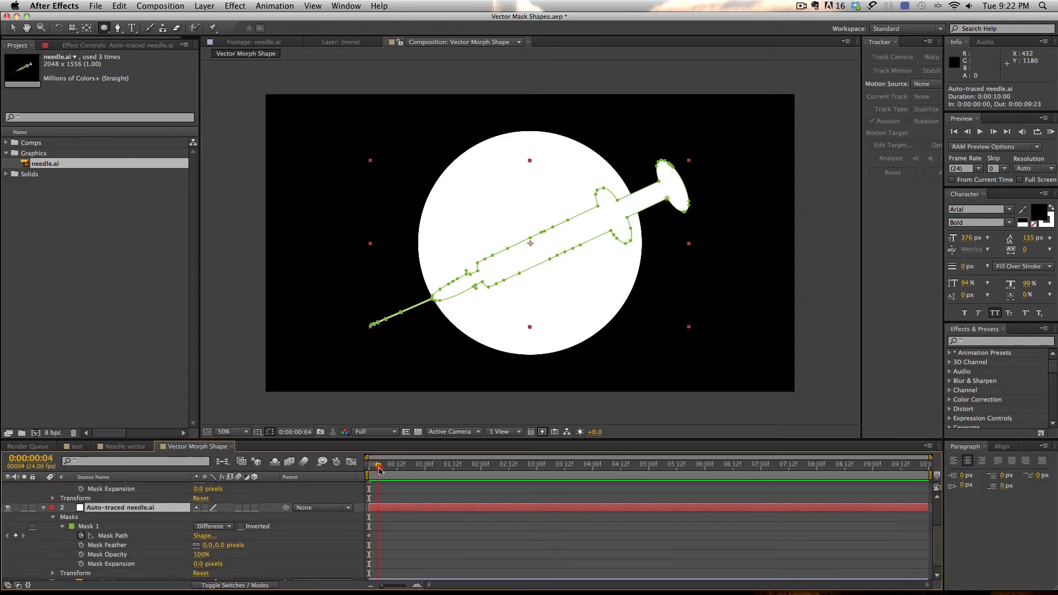
{"action": "left_click_drag", "start_coordinate": [378, 469], "coordinate": [397, 469]}
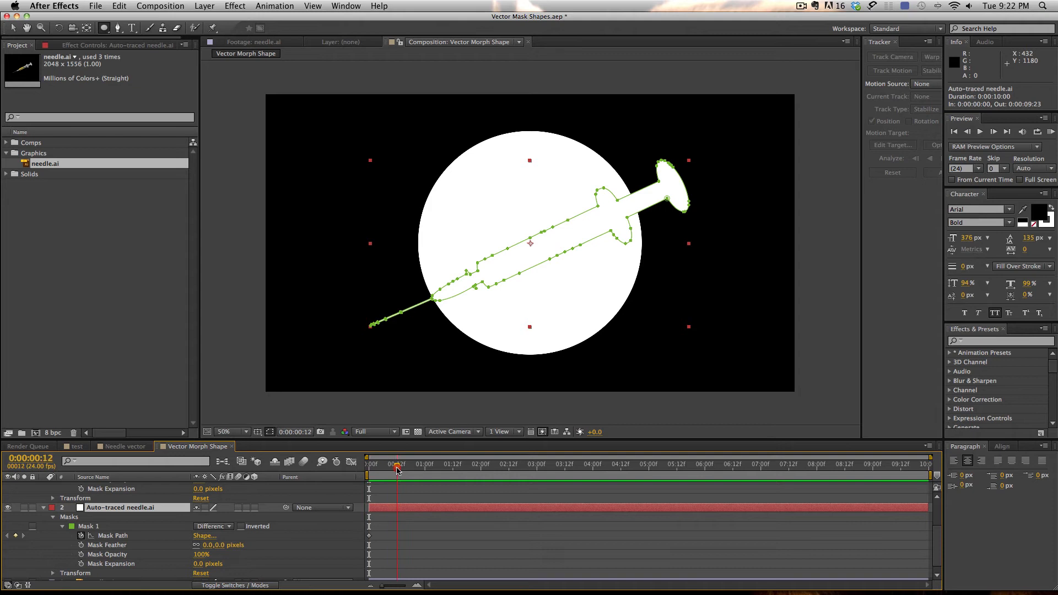
{"action": "left_click", "coordinate": [113, 536]}
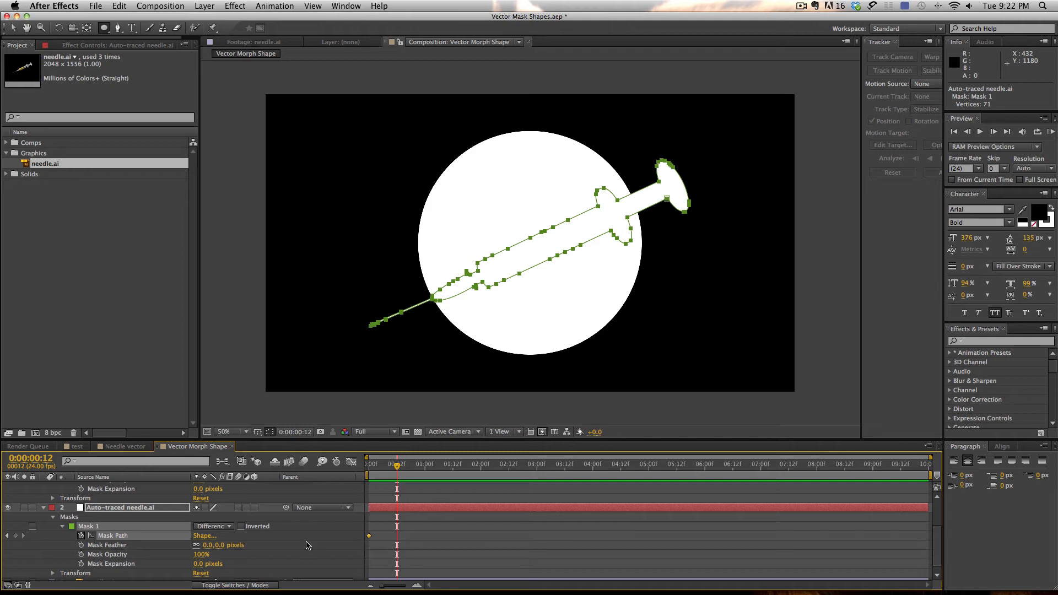
{"action": "key", "text": "super+v"}
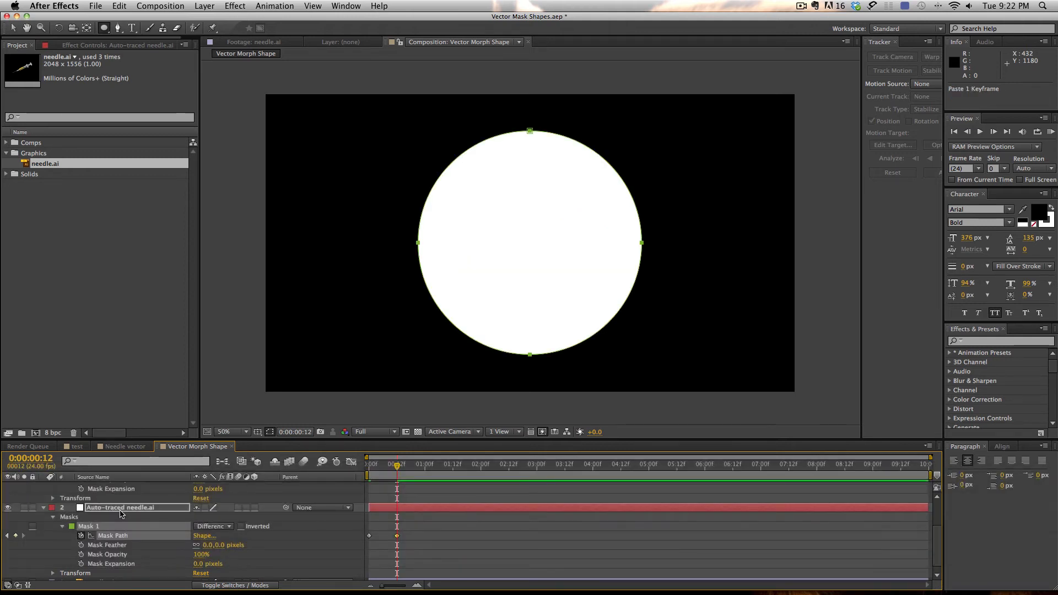
Step: Hide the circle layer and play back the syringe-to-circle morph from the first frame
{"action": "scroll", "coordinate": [126, 514], "scroll_direction": "up", "scroll_amount": 3}
{"action": "left_click", "coordinate": [96, 486]}
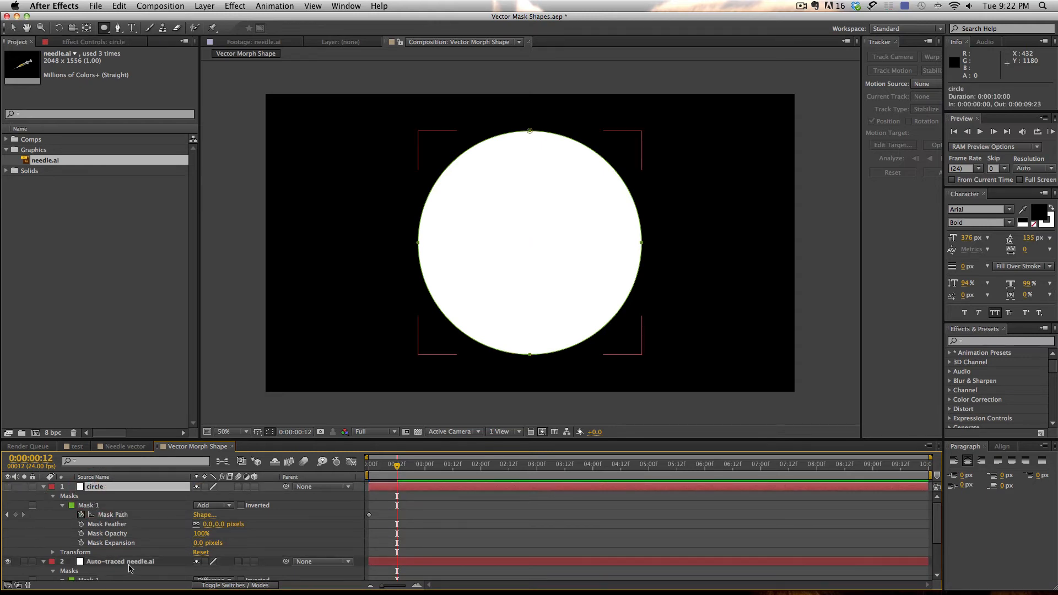
{"action": "left_click_drag", "start_coordinate": [391, 468], "coordinate": [323, 470]}
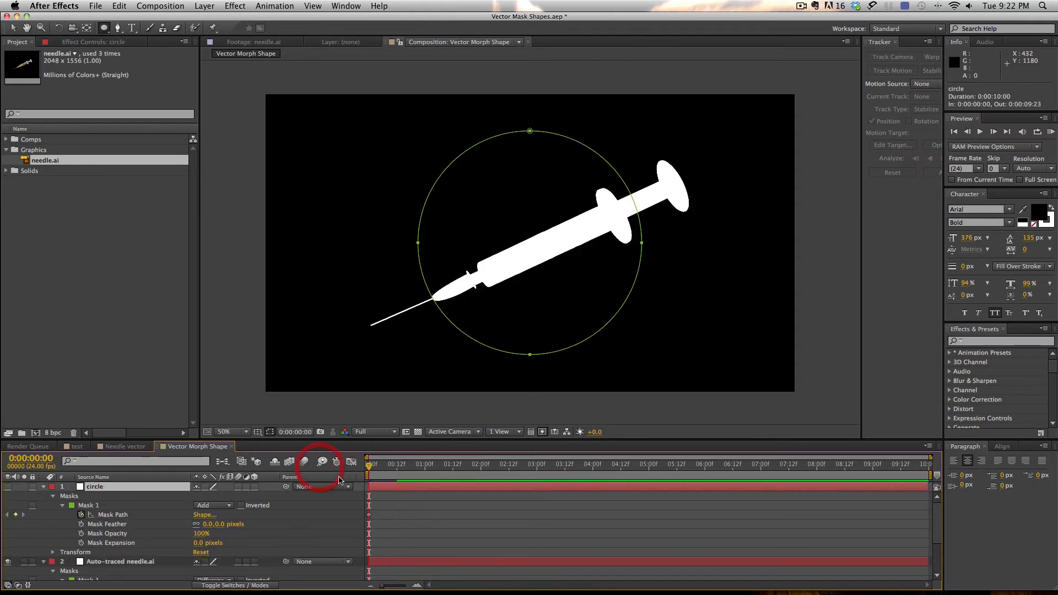
{"action": "scroll", "coordinate": [401, 506], "scroll_direction": "down", "scroll_amount": 4}
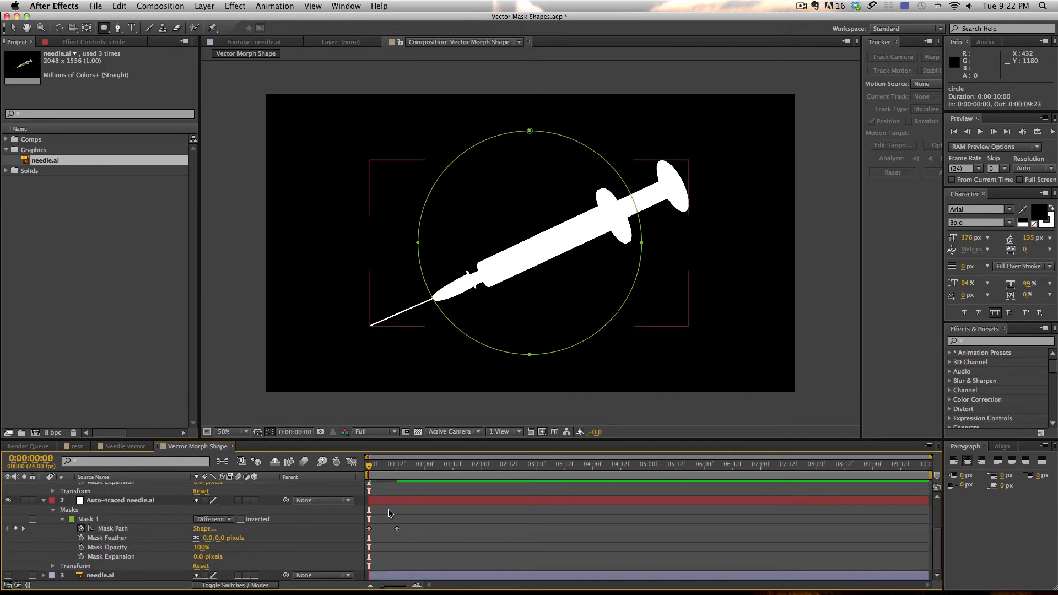
{"action": "left_click_drag", "start_coordinate": [387, 468], "coordinate": [352, 468]}
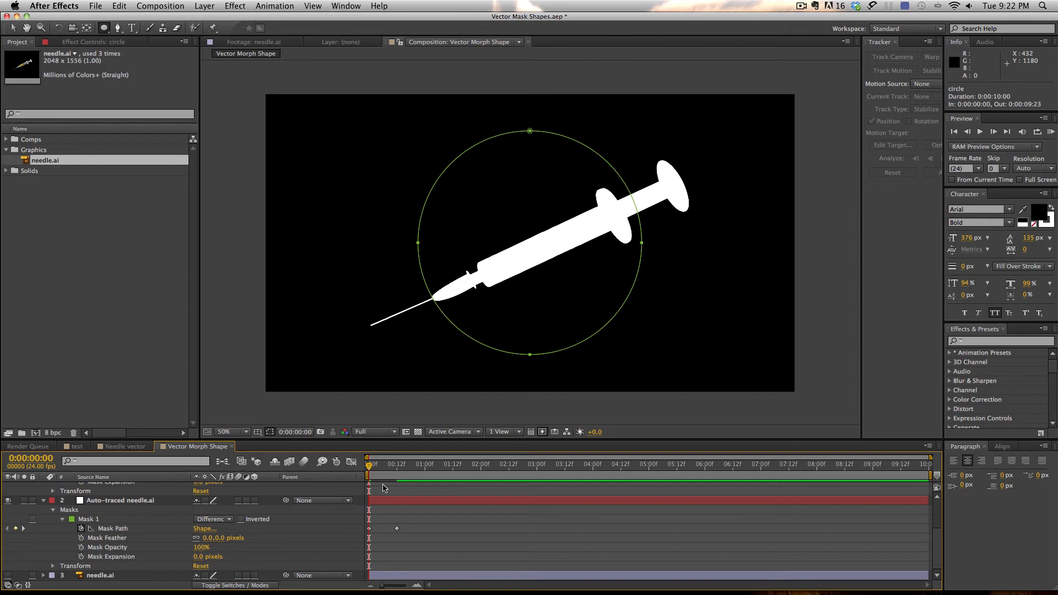
{"action": "key", "text": "space"}
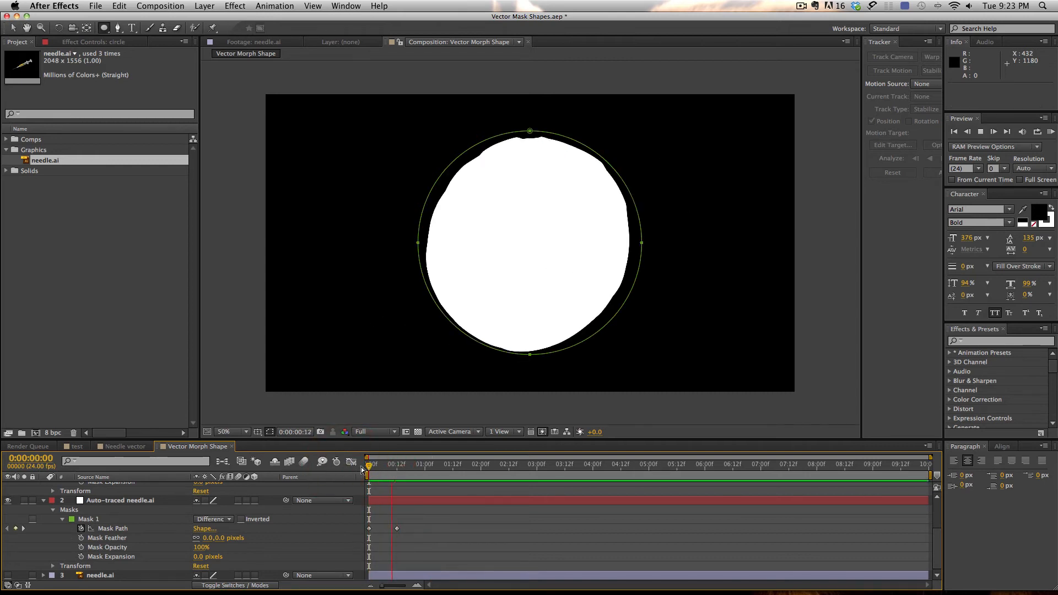
{"action": "left_click", "coordinate": [387, 479]}
Step: Apply Easy Ease to both Mask Path keyframes of the Auto-traced needle.ai layer
{"action": "left_click_drag", "start_coordinate": [433, 519], "coordinate": [345, 538]}
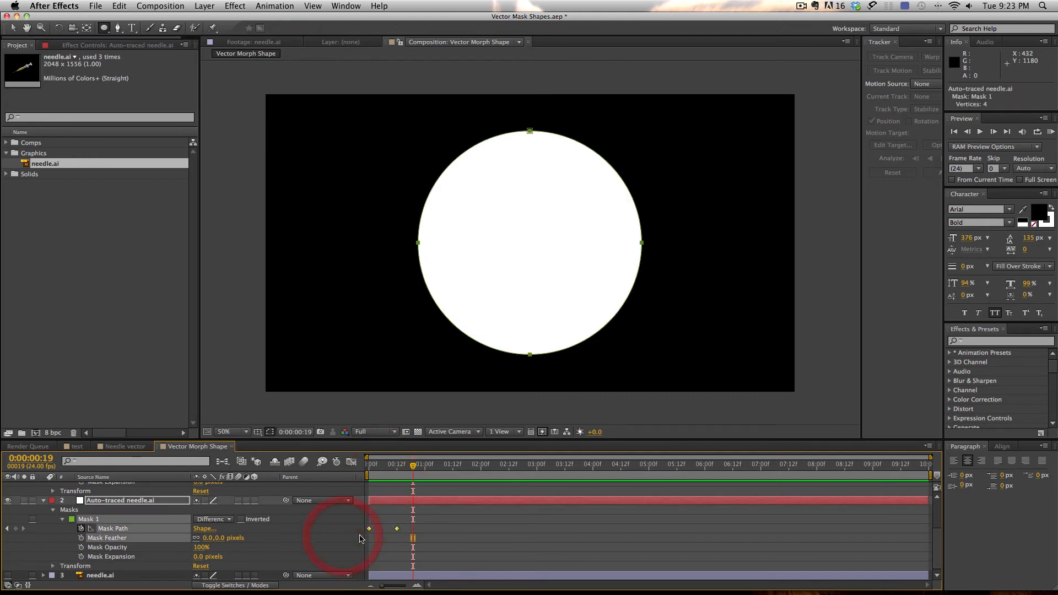
{"action": "right_click", "coordinate": [397, 530]}
{"action": "mouse_move", "coordinate": [486, 588]}
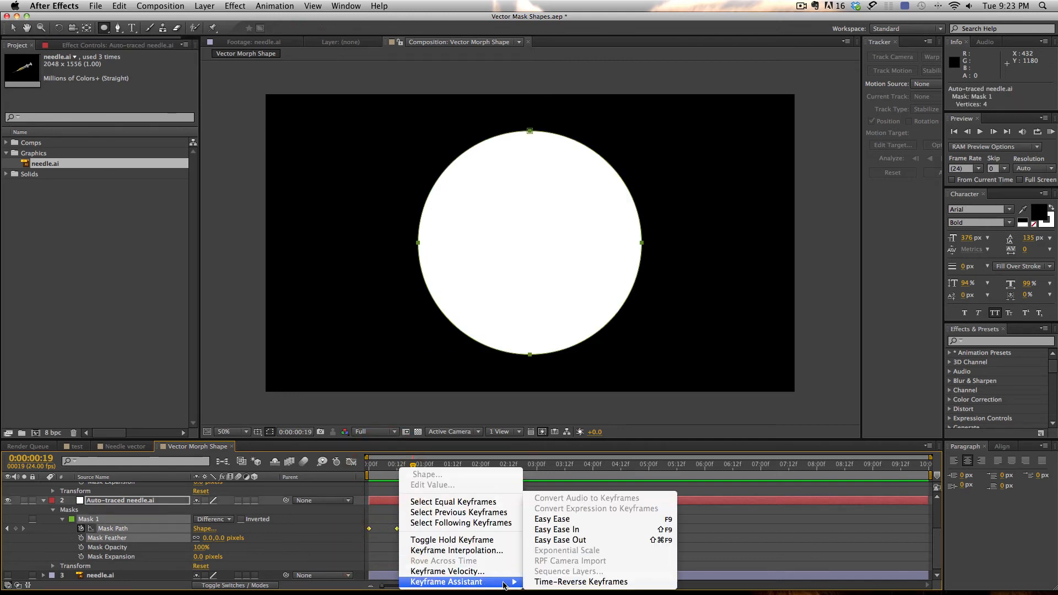
{"action": "left_click", "coordinate": [554, 519]}
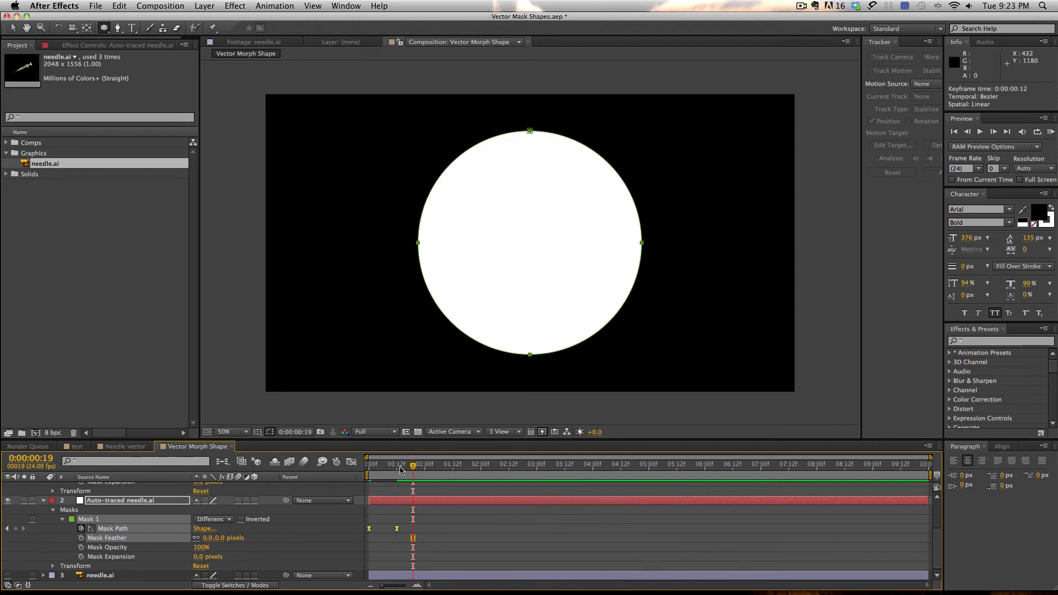
Step: Play back the eased syringe-to-circle morph several times to check its motion
{"action": "left_click_drag", "start_coordinate": [399, 466], "coordinate": [305, 465]}
{"action": "key", "text": "space"}
{"action": "left_click", "coordinate": [378, 466]}
{"action": "key", "text": "space"}
{"action": "left_click", "coordinate": [378, 468]}
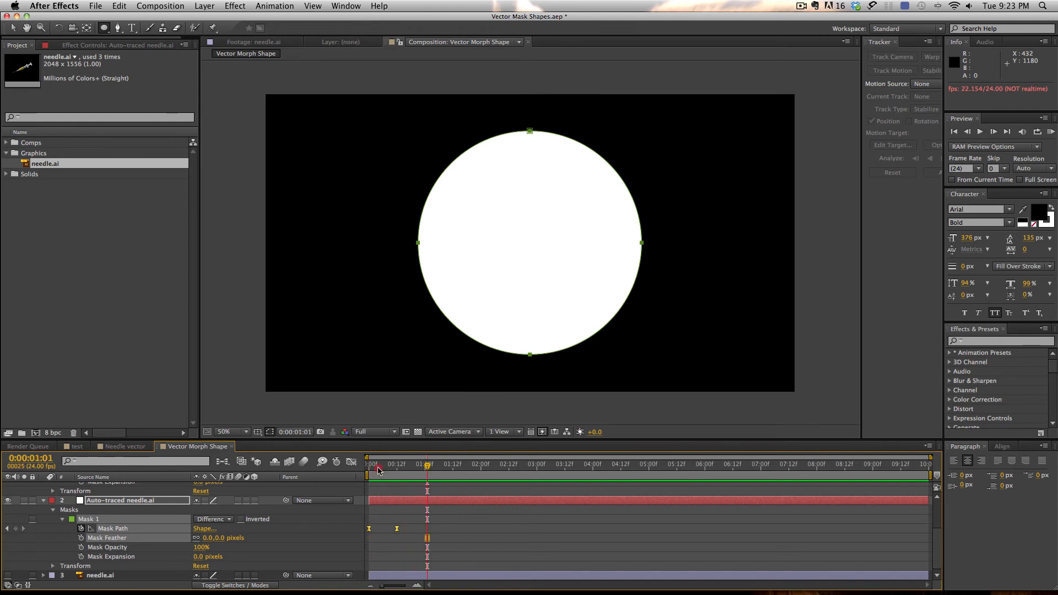
{"action": "key", "text": "space"}
{"action": "left_click", "coordinate": [420, 470]}
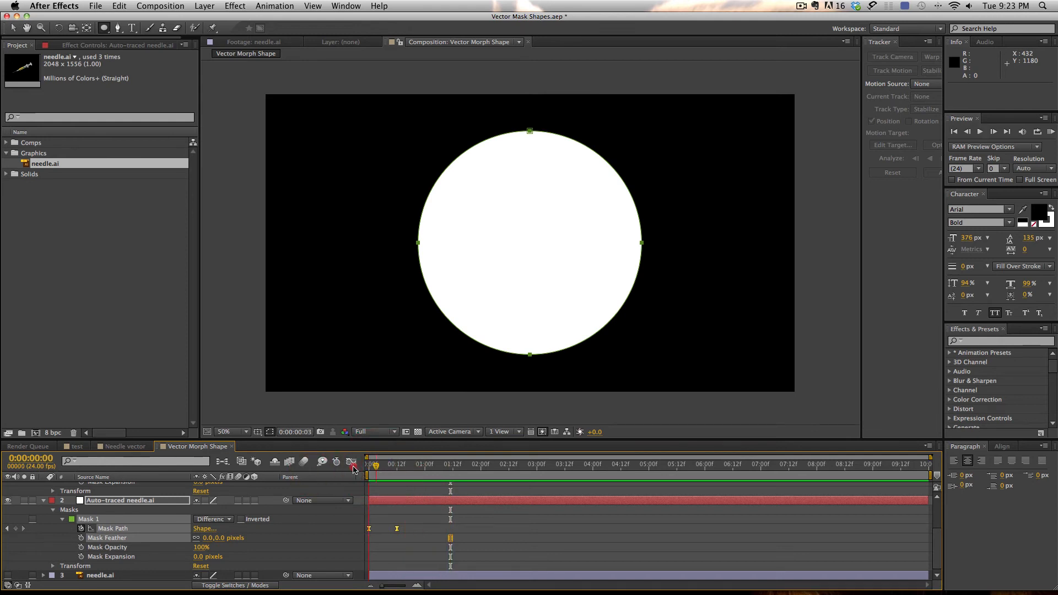
{"action": "left_click_drag", "start_coordinate": [380, 470], "coordinate": [298, 472]}
{"action": "key", "text": "space"}
{"action": "left_click", "coordinate": [397, 470]}
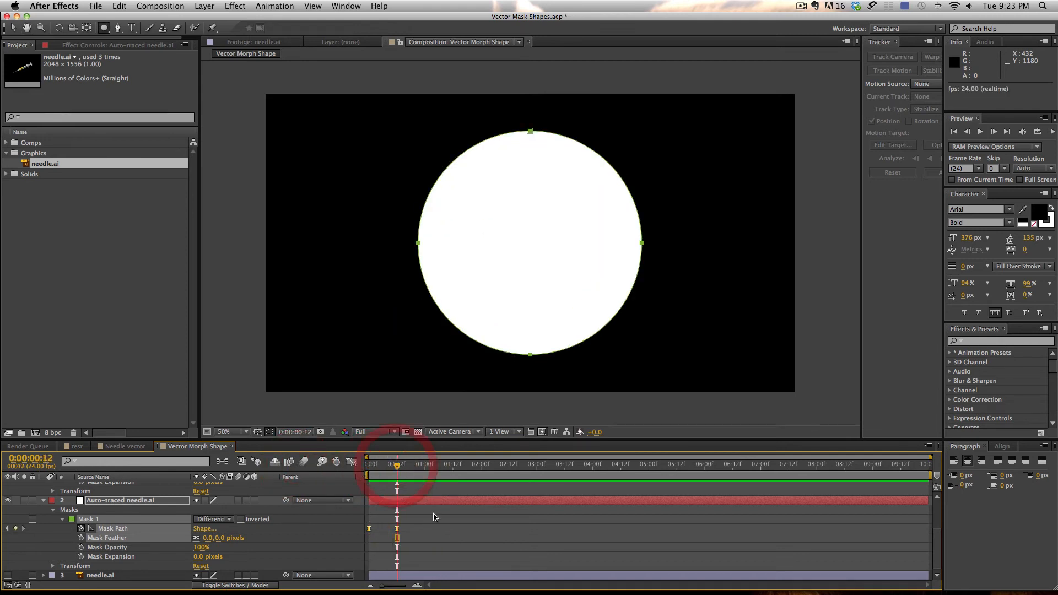
Step: Create a white 1920 x 1080 px solid layer named triangle above the circle layer
{"action": "scroll", "coordinate": [431, 513], "scroll_direction": "up", "scroll_amount": 5}
{"action": "scroll", "coordinate": [418, 499], "scroll_direction": "down", "scroll_amount": 5}
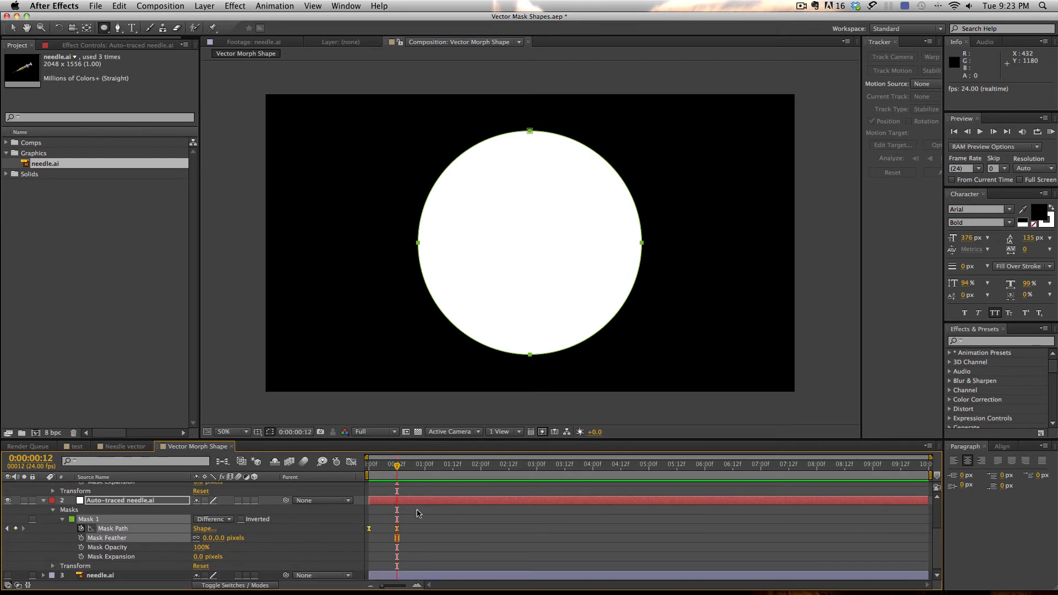
{"action": "scroll", "coordinate": [417, 513], "scroll_direction": "up", "scroll_amount": 5}
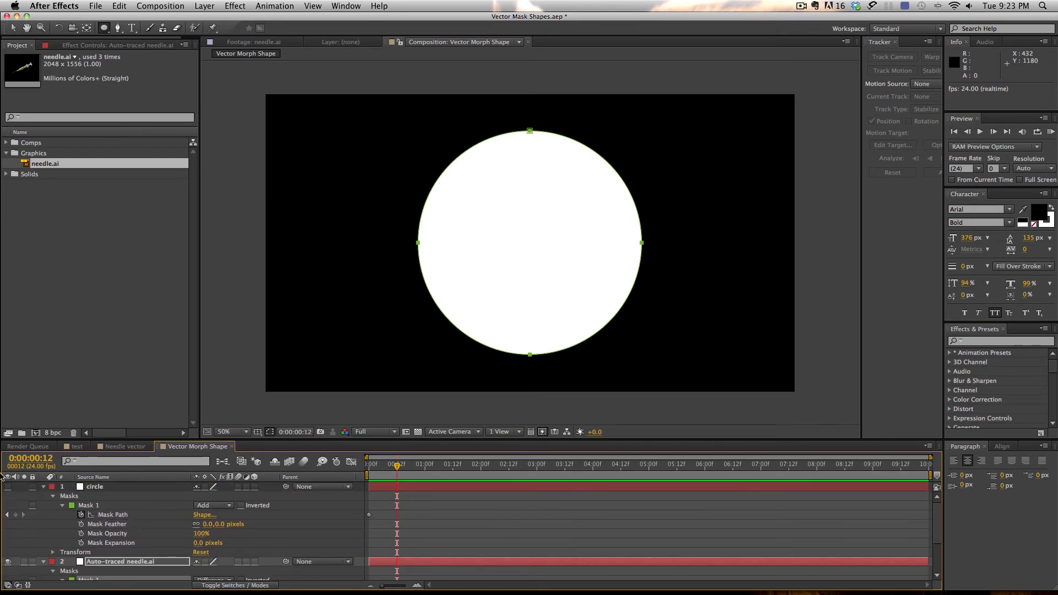
{"action": "left_click", "coordinate": [111, 487]}
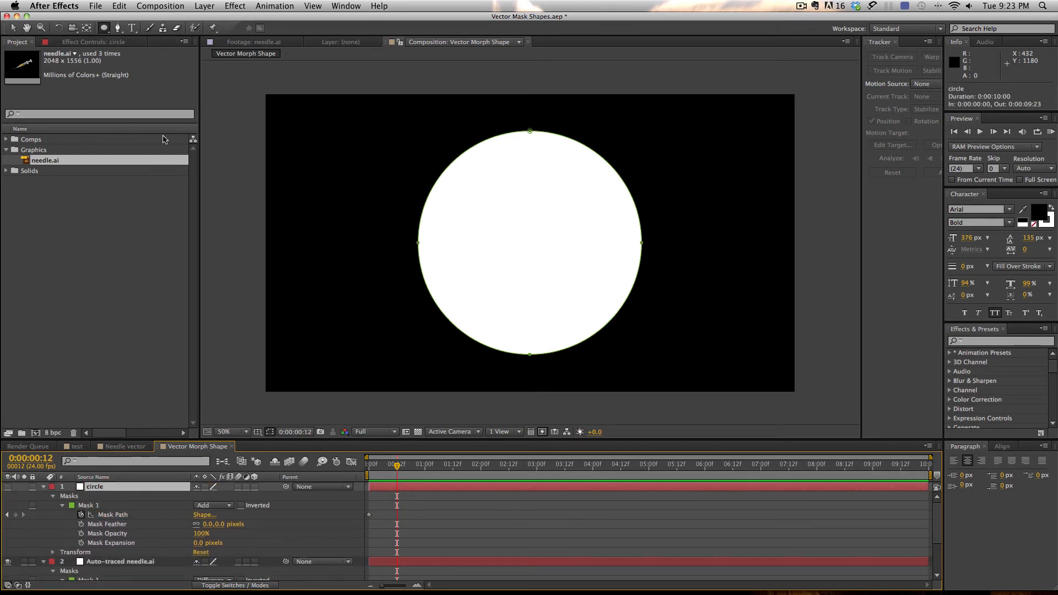
{"action": "left_click", "coordinate": [198, 5]}
{"action": "mouse_move", "coordinate": [206, 19]}
{"action": "left_click", "coordinate": [365, 32]}
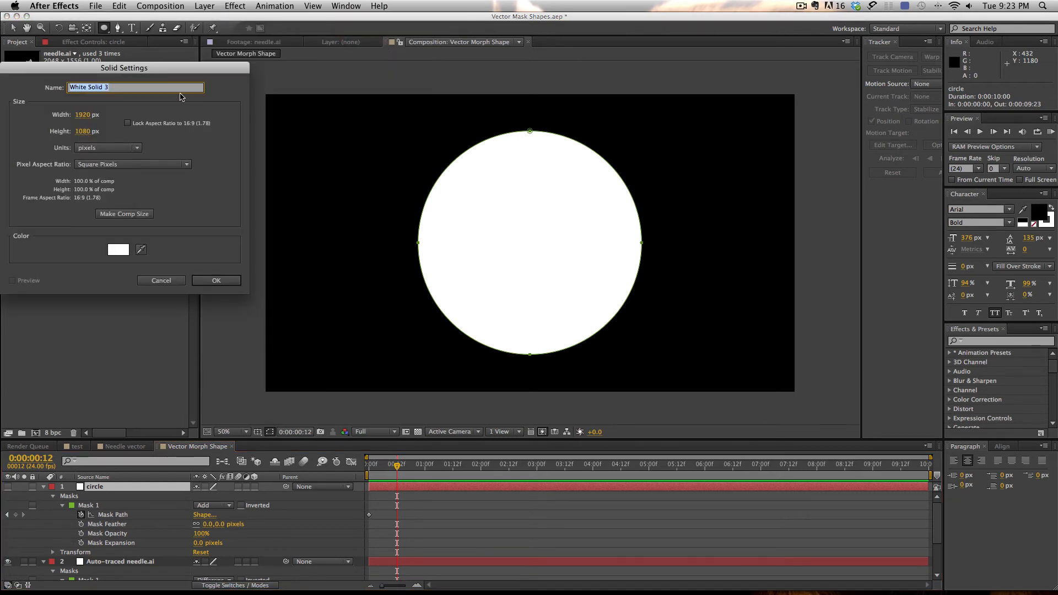
{"action": "type", "text": "triangle"}
{"action": "key", "text": "Return"}
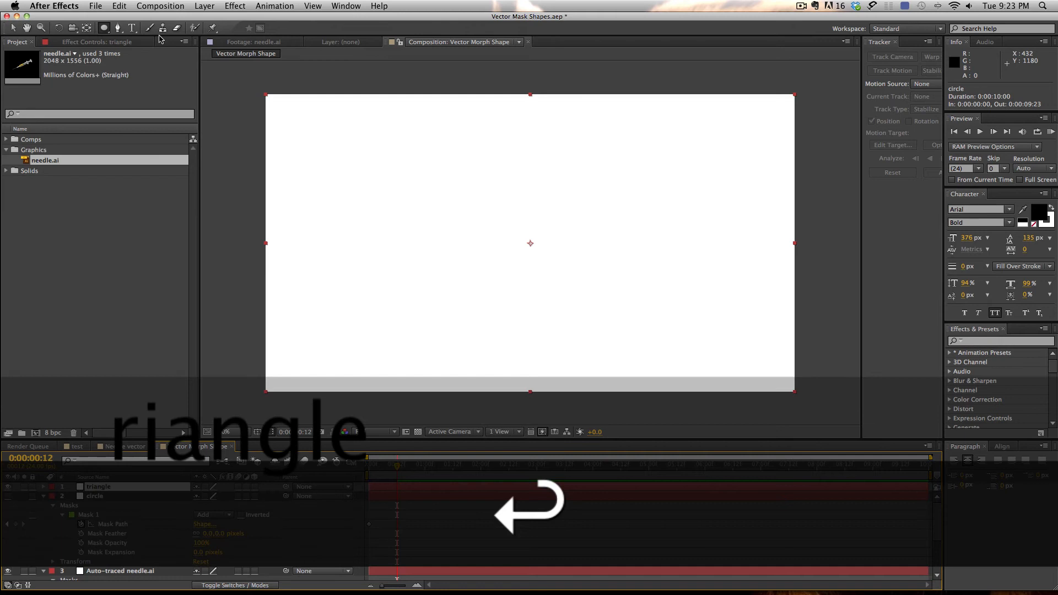
Step: Draw a tilted triangular mask around the centre of the triangle layer with the Polygon tool
{"action": "left_click", "coordinate": [204, 6]}
{"action": "left_click", "coordinate": [105, 30]}
{"action": "left_click", "coordinate": [104, 30]}
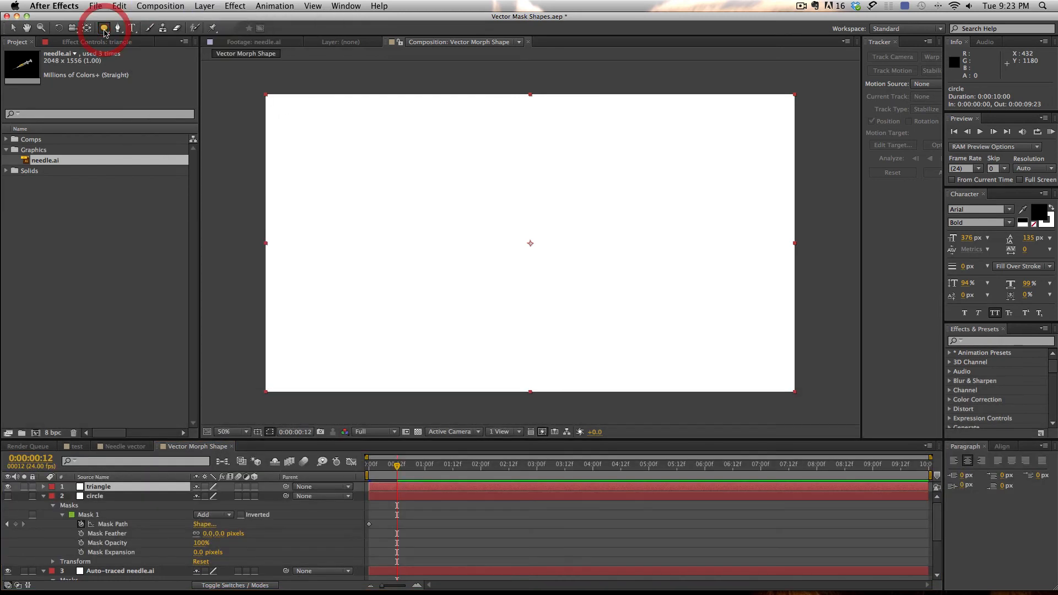
{"action": "left_click_drag", "start_coordinate": [104, 31], "coordinate": [132, 67]}
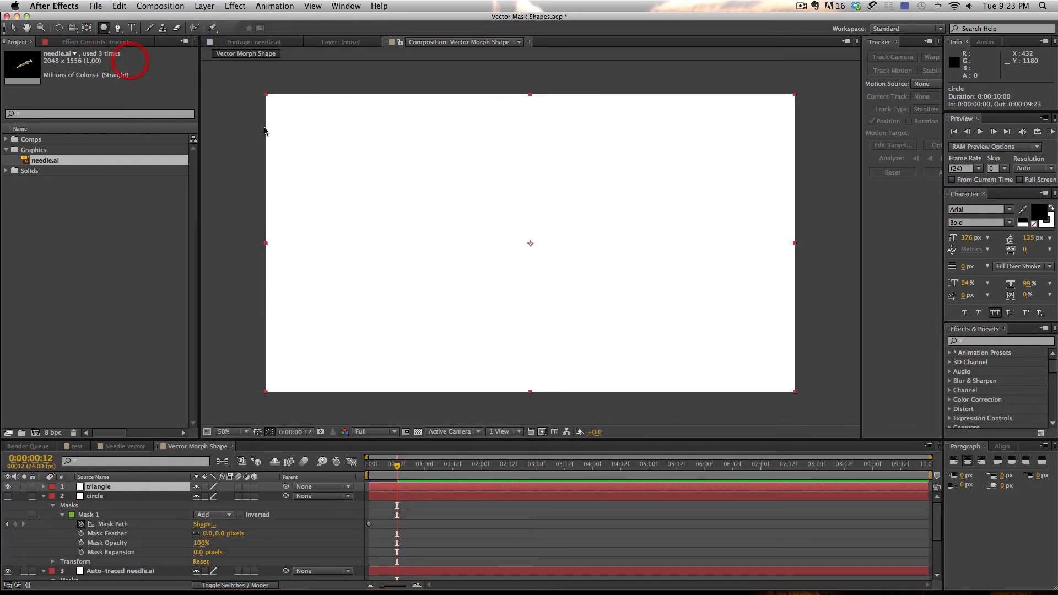
{"action": "left_click_drag", "start_coordinate": [550, 243], "coordinate": [450, 160]}
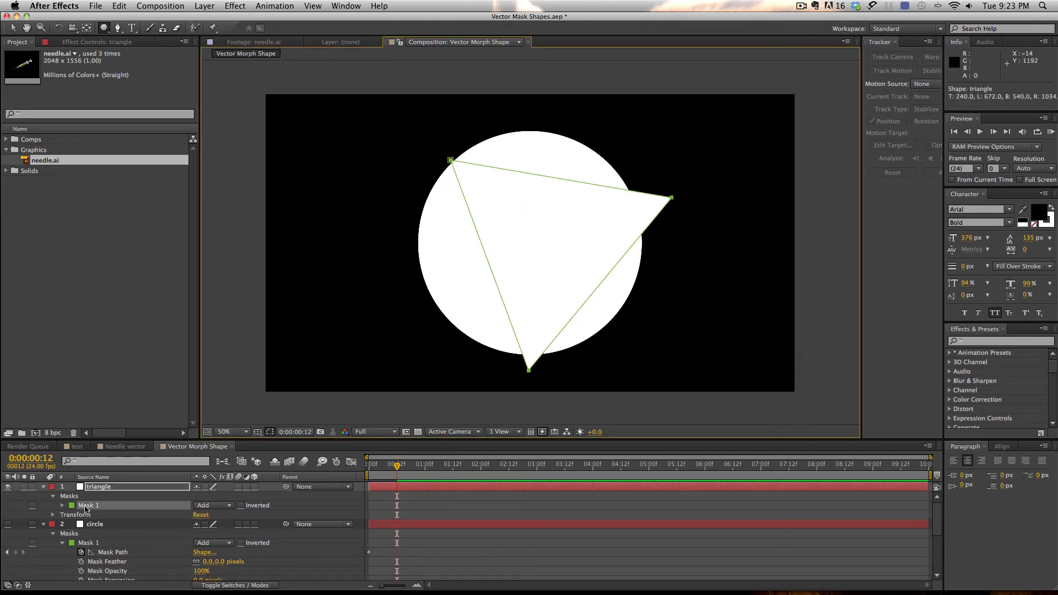
Step: Add a Mask Path keyframe at 0:00:00:12 to the triangle layer's mask and copy that keyframe
{"action": "left_click", "coordinate": [62, 505]}
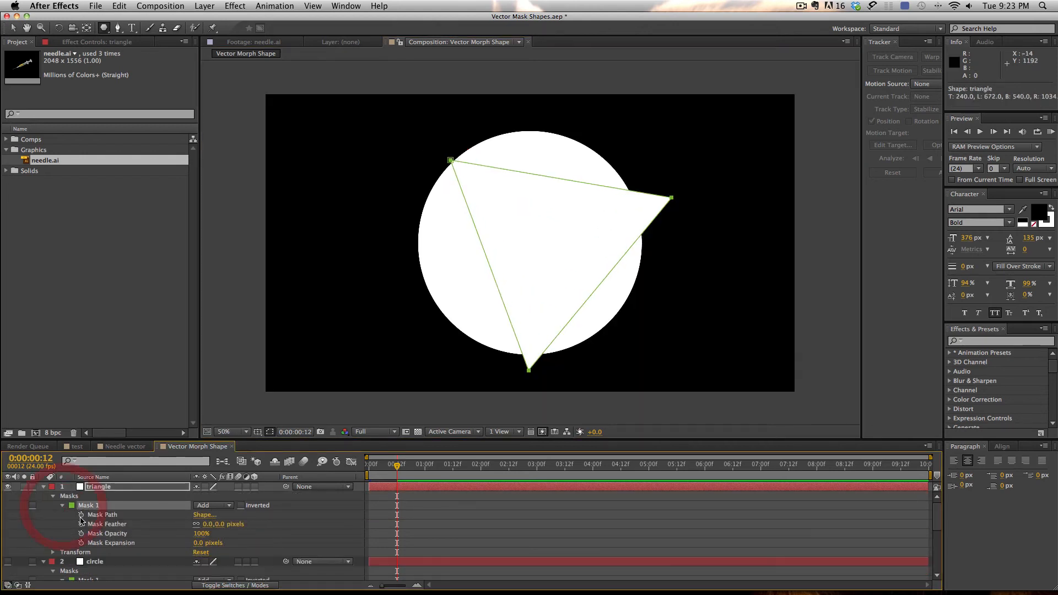
{"action": "left_click", "coordinate": [81, 514]}
{"action": "key", "text": "cmd+c"}
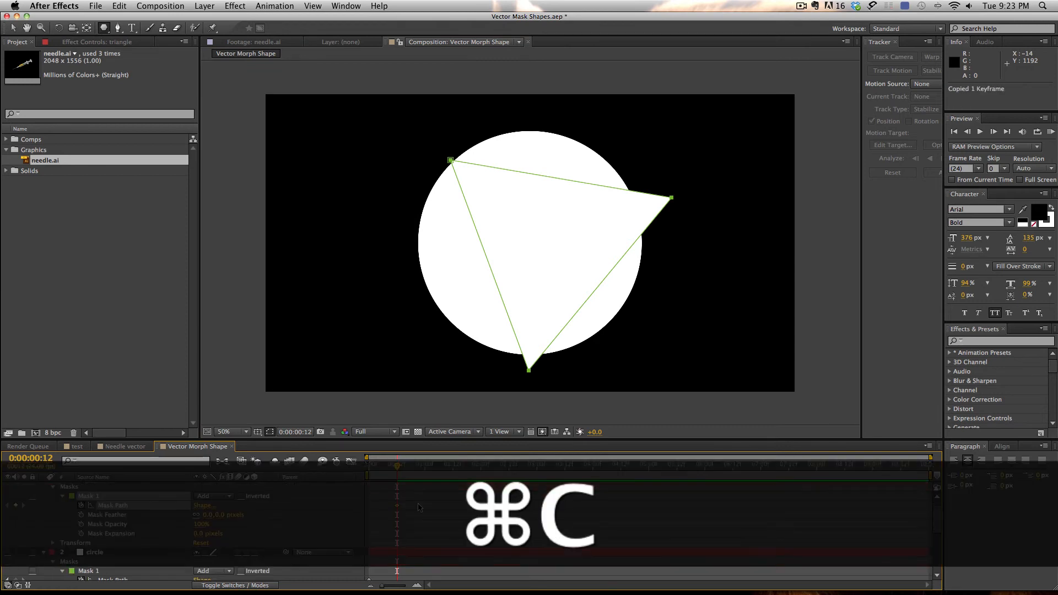
{"action": "scroll", "coordinate": [419, 507], "scroll_direction": "down", "scroll_amount": 5}
{"action": "scroll", "coordinate": [134, 548], "scroll_direction": "up", "scroll_amount": 5}
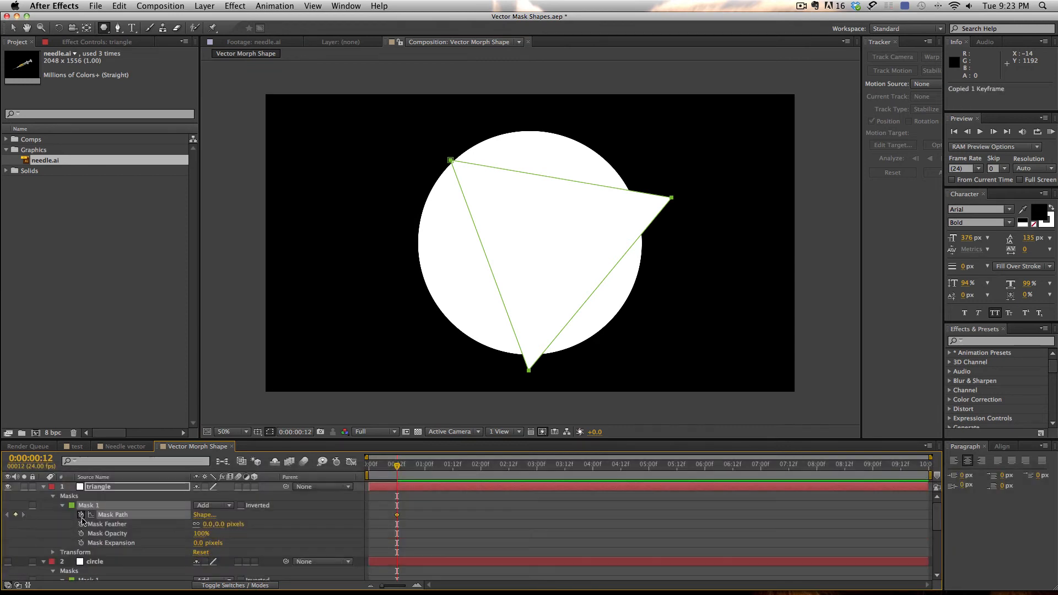
Step: Hide the triangle layer and paste its copied keyframe into the Mask Path of Auto-traced needle.ai's Mask 1 at 0:00:01:00
{"action": "left_click", "coordinate": [7, 487]}
{"action": "scroll", "coordinate": [151, 517], "scroll_direction": "down", "scroll_amount": 5}
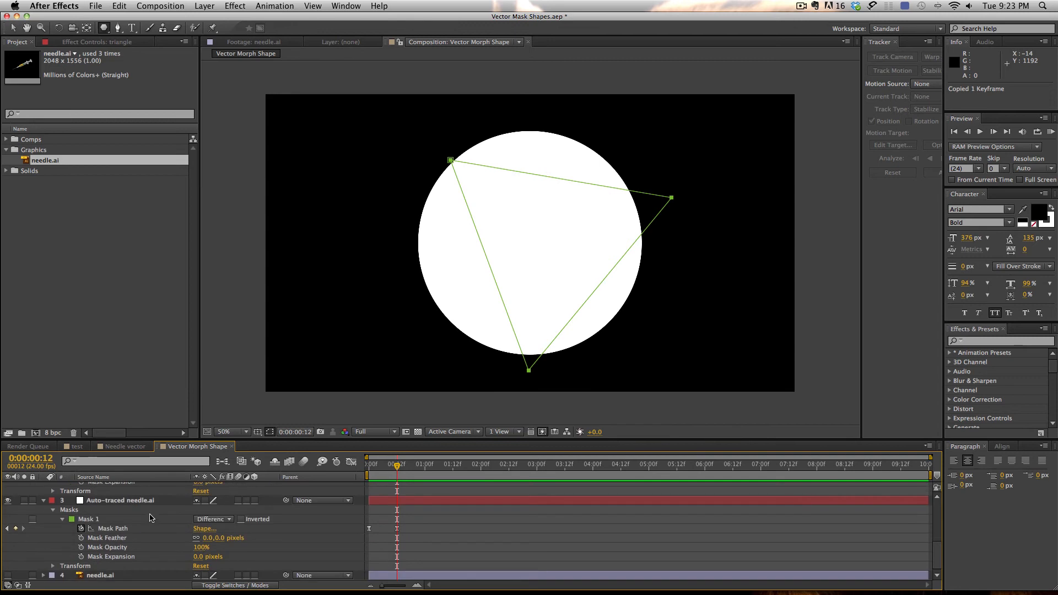
{"action": "left_click", "coordinate": [130, 501]}
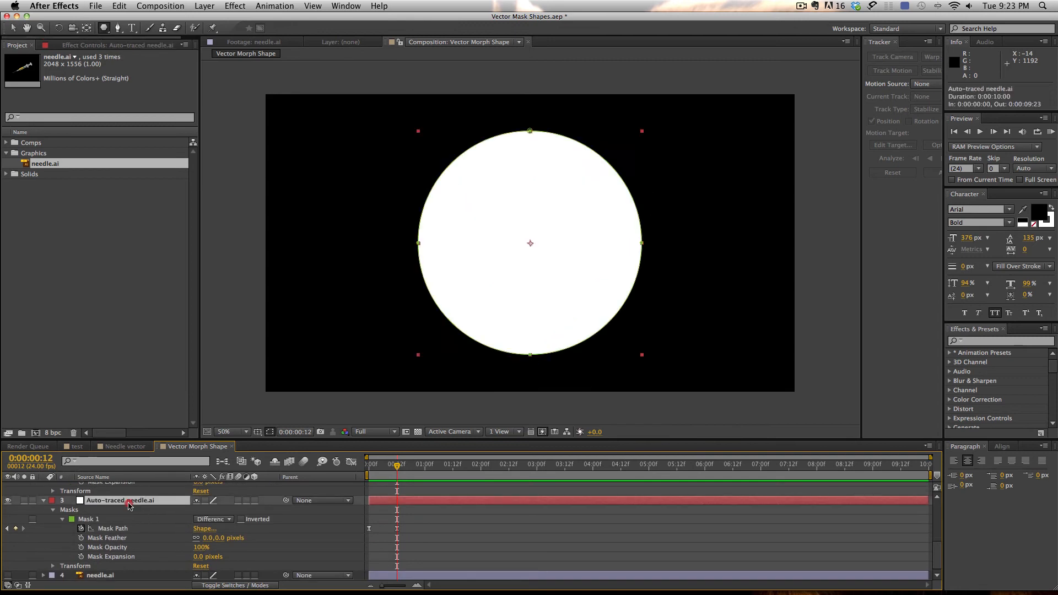
{"action": "left_click", "coordinate": [423, 466]}
{"action": "left_click_drag", "start_coordinate": [426, 469], "coordinate": [423, 469]}
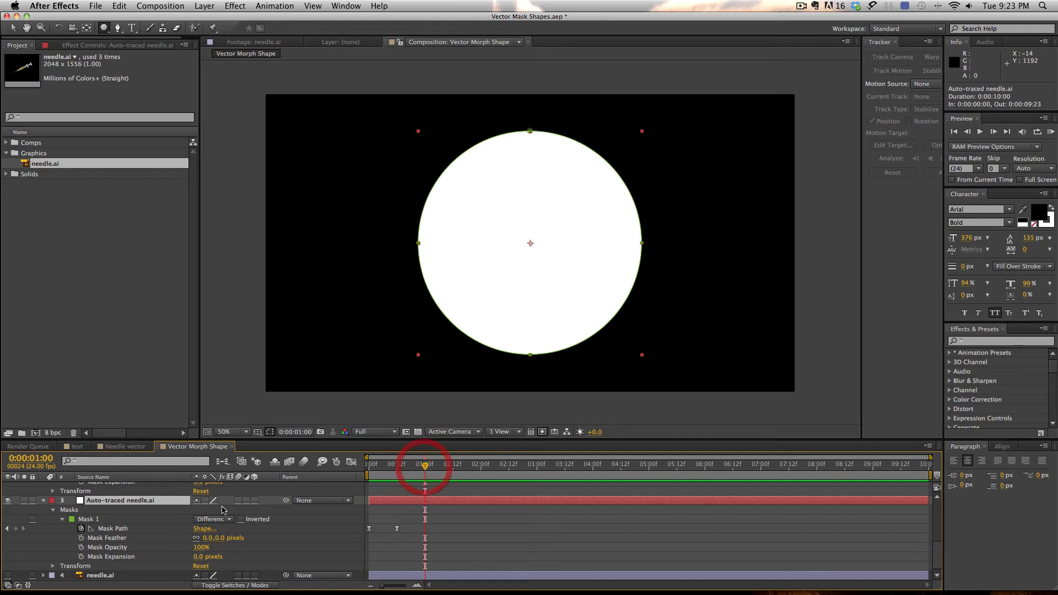
{"action": "left_click", "coordinate": [88, 520]}
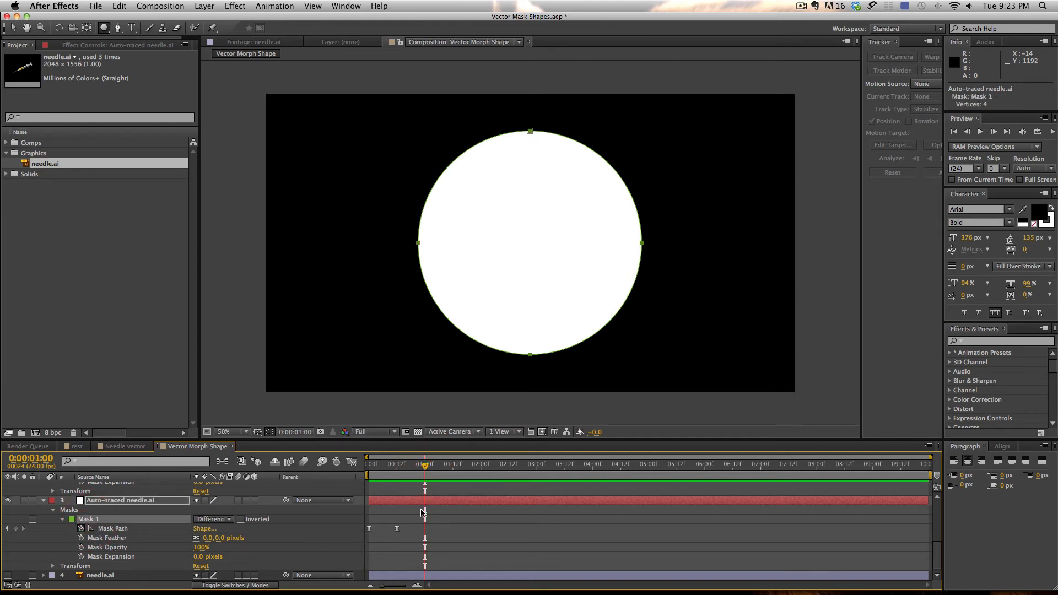
{"action": "left_click_drag", "start_coordinate": [382, 468], "coordinate": [424, 463]}
{"action": "left_click", "coordinate": [90, 521]}
{"action": "key", "text": "super+v"}
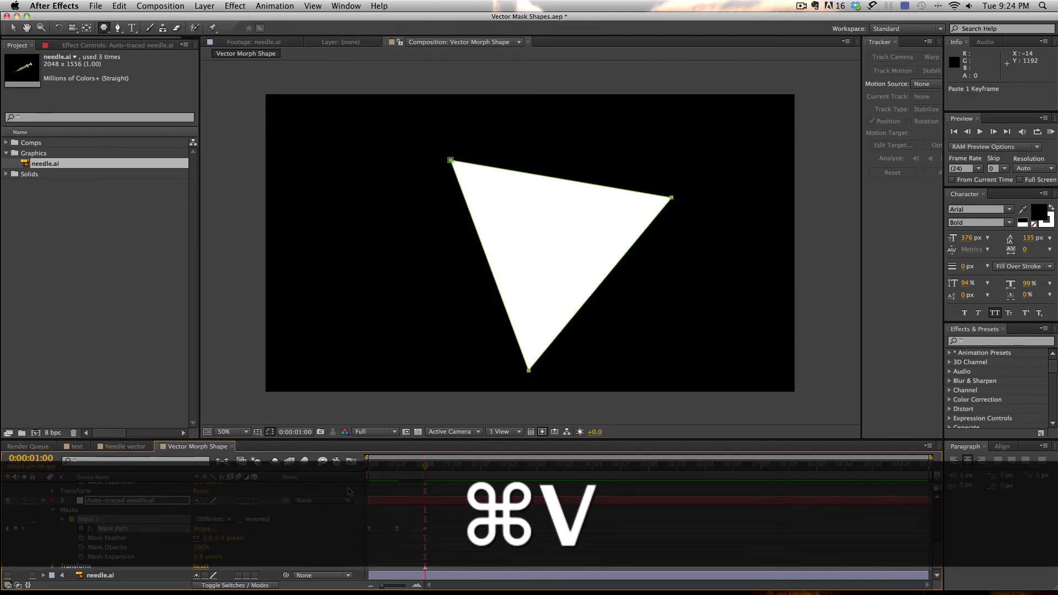
Step: Apply Easy Ease to the pasted Mask Path keyframe at 0:00:01:00
{"action": "right_click", "coordinate": [425, 528]}
{"action": "mouse_move", "coordinate": [499, 582]}
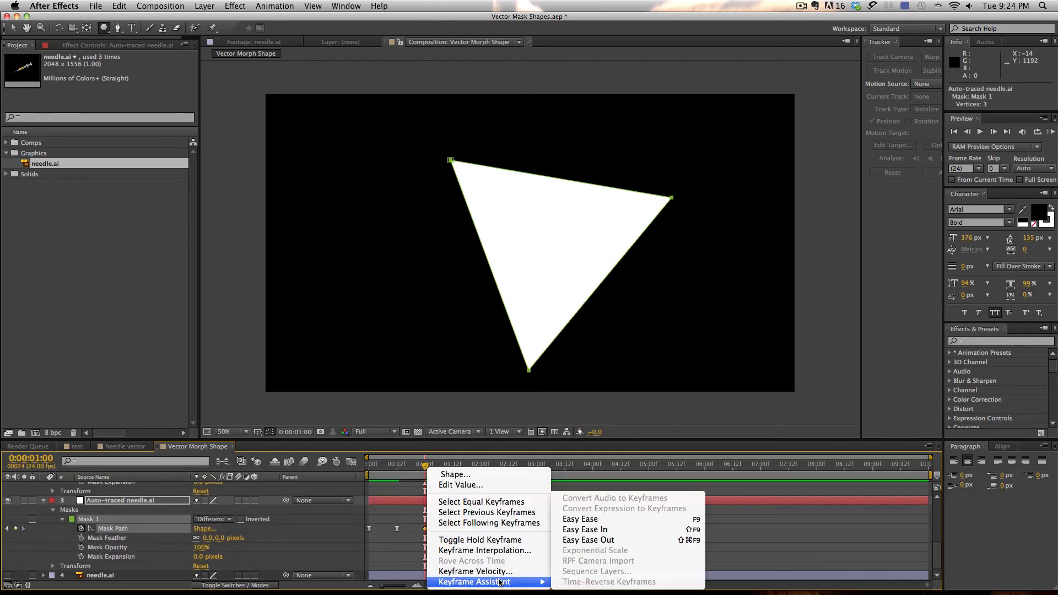
{"action": "left_click", "coordinate": [567, 518]}
Step: Play back the syringe-to-circle-to-triangle morph several times from the start to check its motion
{"action": "key", "text": "Home"}
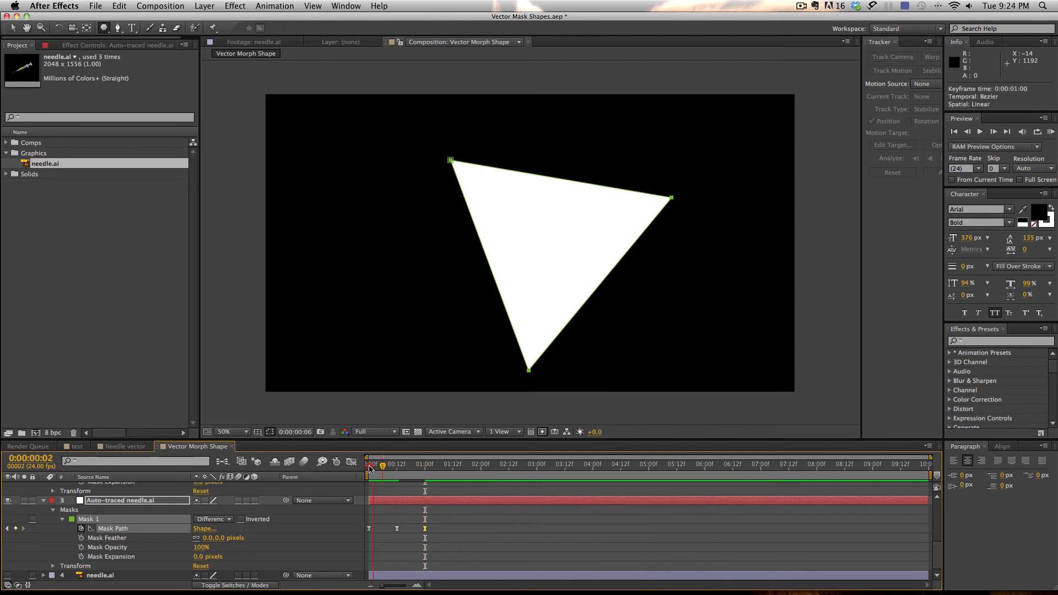
{"action": "left_click", "coordinate": [306, 467]}
{"action": "key", "text": "space"}
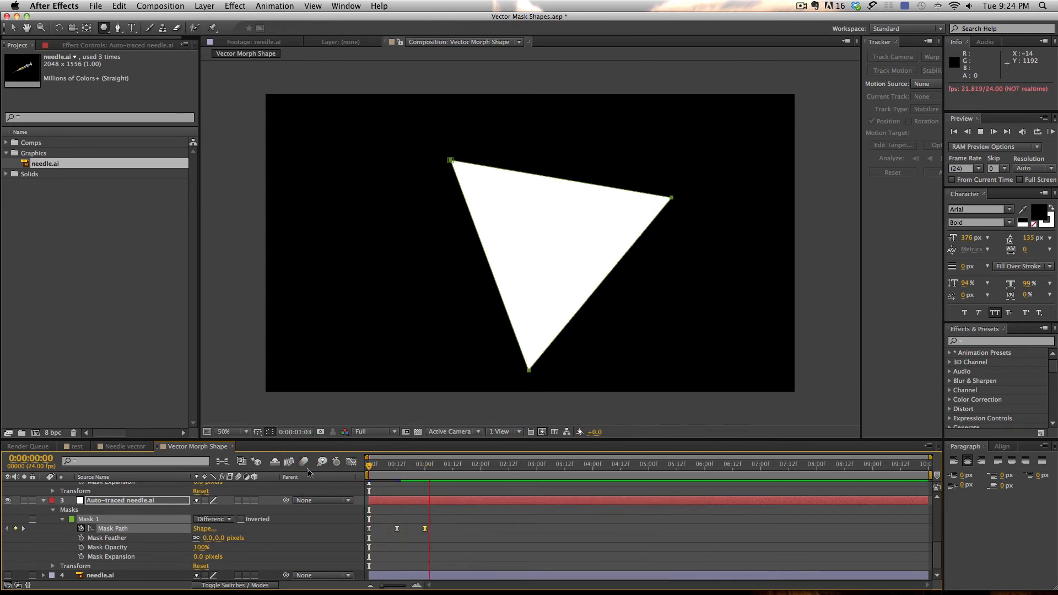
{"action": "left_click", "coordinate": [331, 466]}
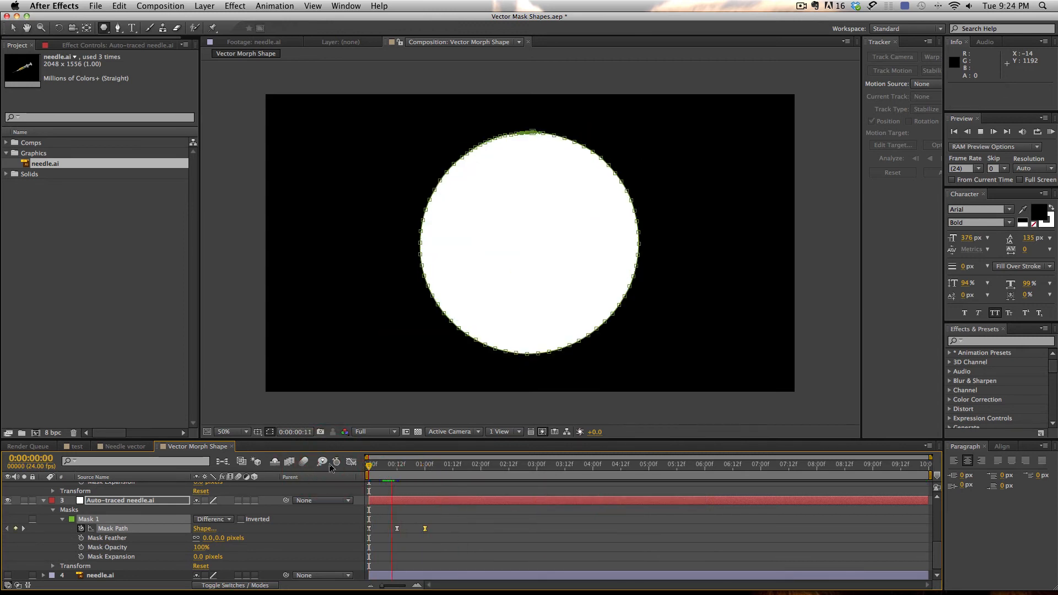
{"action": "left_click", "coordinate": [304, 463]}
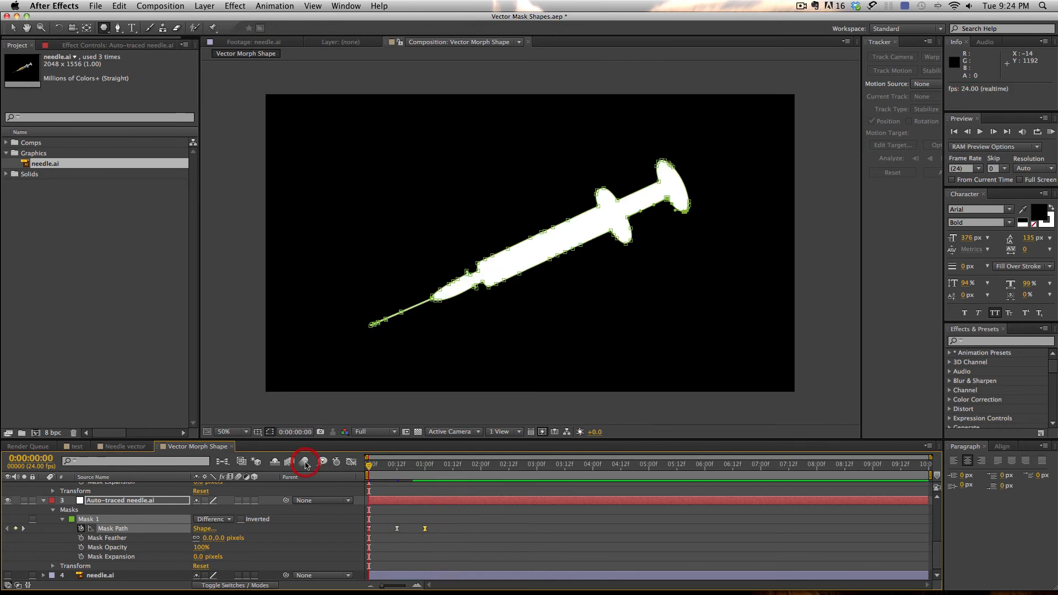
{"action": "key", "text": "space"}
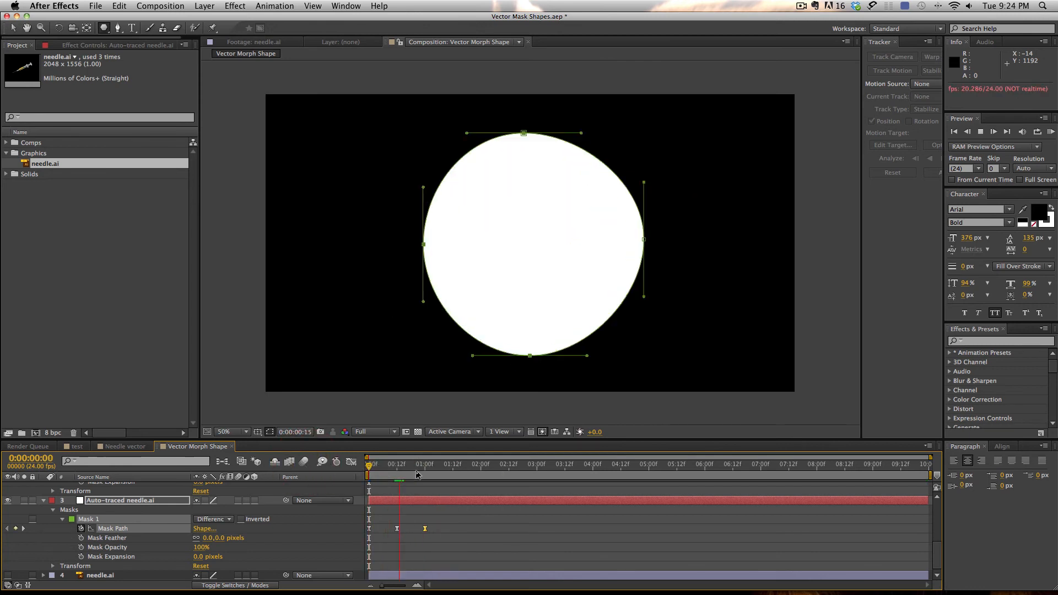
{"action": "left_click_drag", "start_coordinate": [427, 471], "coordinate": [319, 466]}
{"action": "key", "text": "space"}
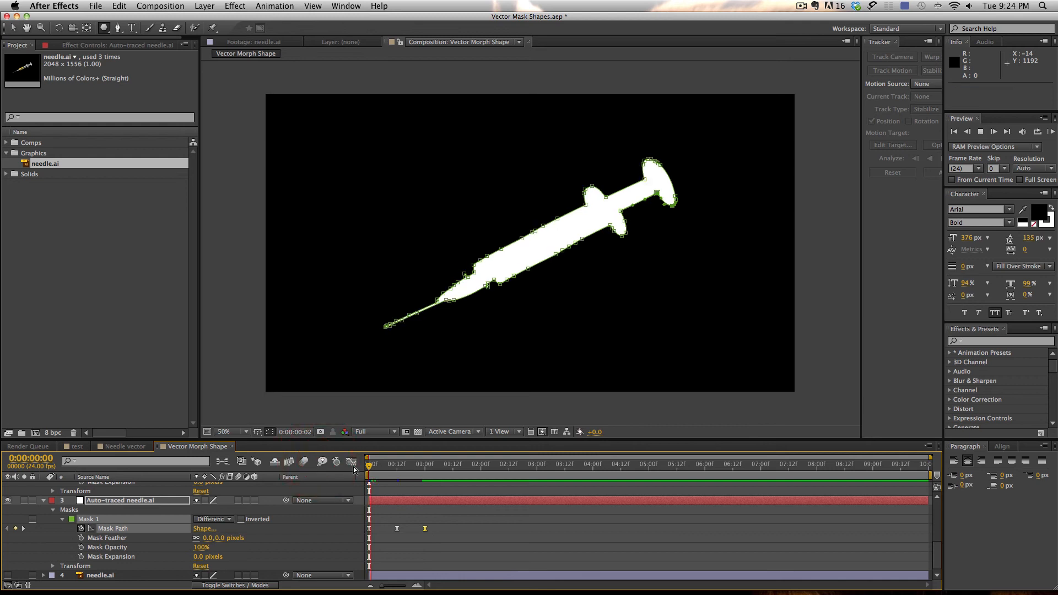
{"action": "left_click", "coordinate": [424, 465]}
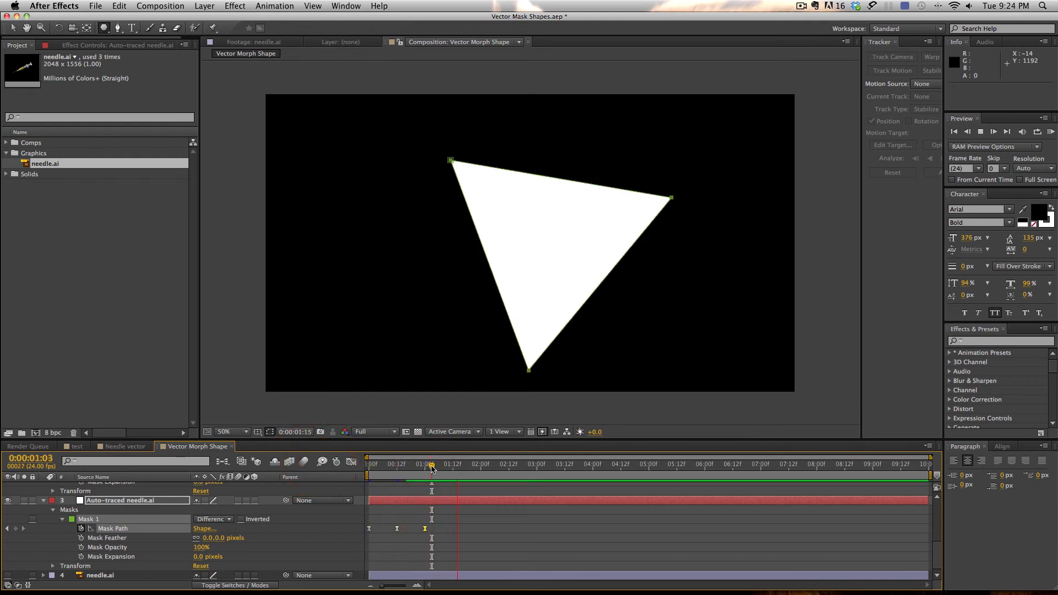
{"action": "left_click_drag", "start_coordinate": [461, 467], "coordinate": [173, 455]}
Step: Hide the Auto-traced needle.ai layer and show the original needle.ai artwork layer instead
{"action": "scroll", "coordinate": [208, 502], "scroll_direction": "up", "scroll_amount": 5}
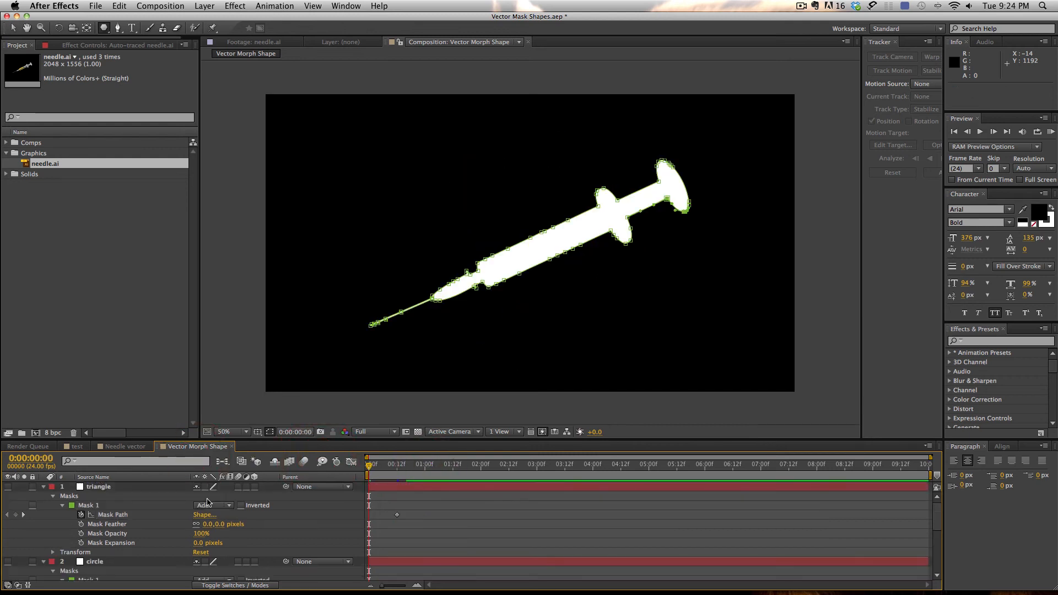
{"action": "scroll", "coordinate": [104, 508], "scroll_direction": "down", "scroll_amount": 5}
{"action": "scroll", "coordinate": [101, 513], "scroll_direction": "down", "scroll_amount": 1}
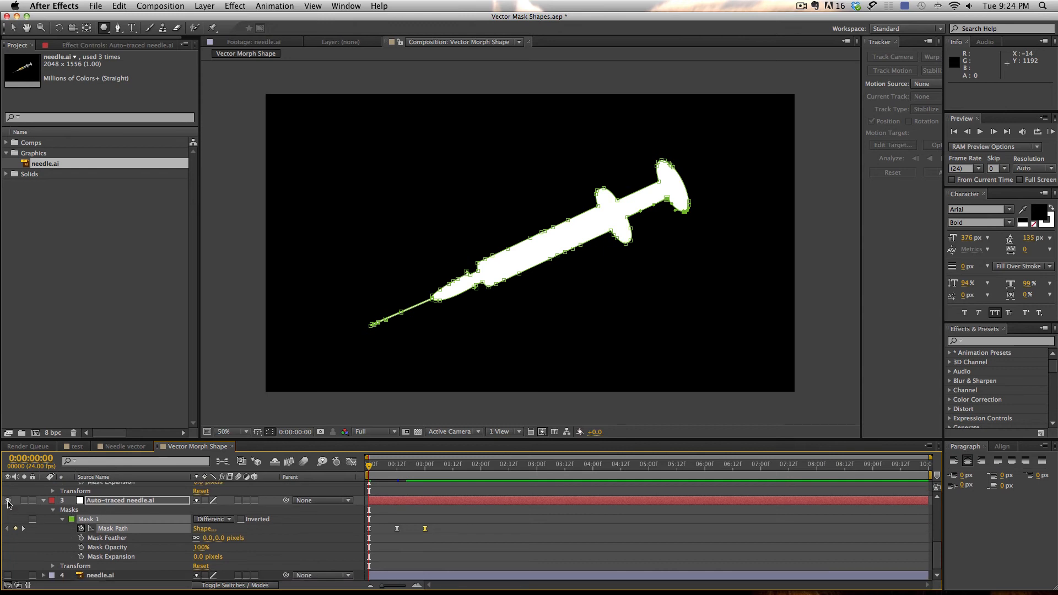
{"action": "left_click", "coordinate": [8, 501]}
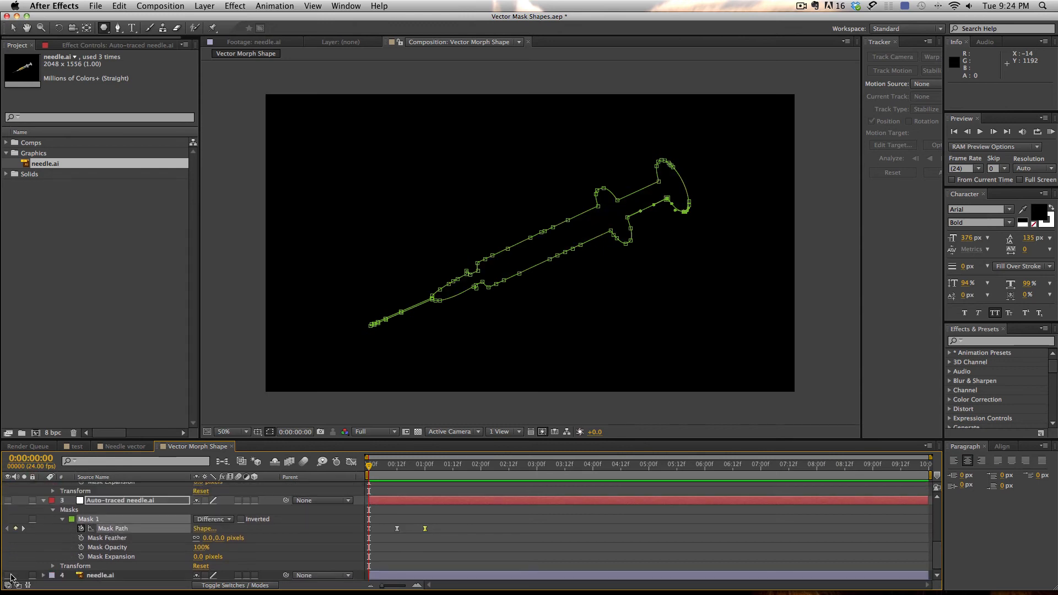
{"action": "left_click", "coordinate": [8, 575]}
{"action": "left_click", "coordinate": [455, 544]}
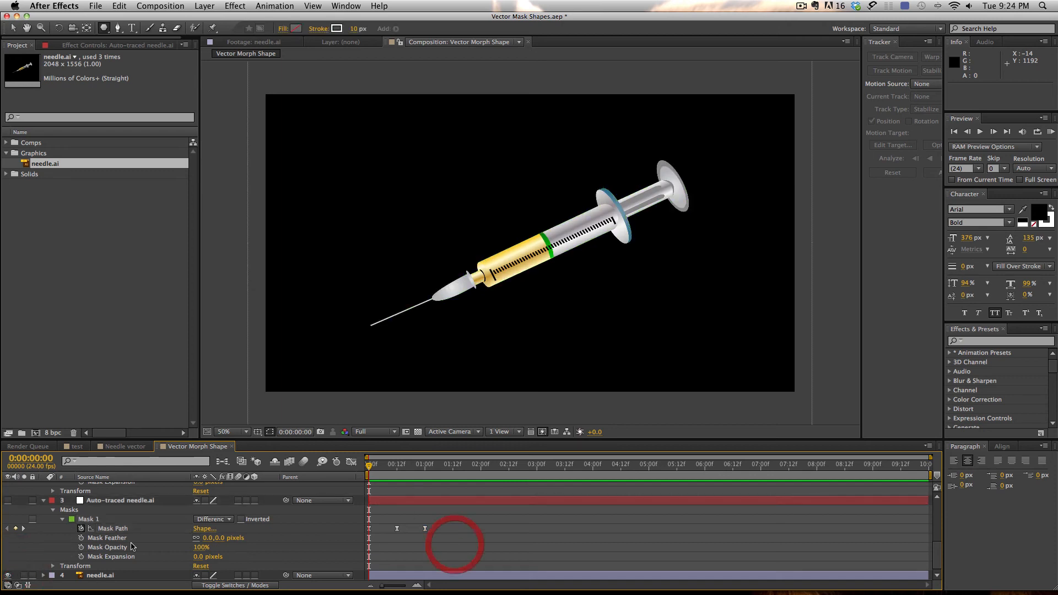
Step: Collapse the properties of the triangle, circle and Auto-traced needle.ai layers
{"action": "scroll", "coordinate": [93, 501], "scroll_direction": "up", "scroll_amount": 8}
{"action": "left_click", "coordinate": [43, 487]}
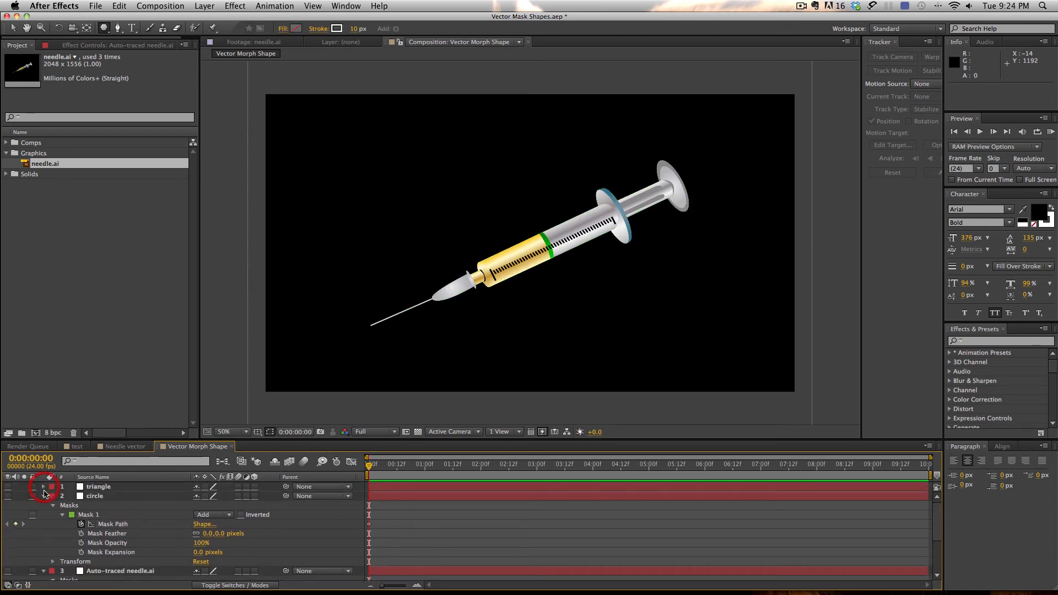
{"action": "left_click", "coordinate": [44, 495]}
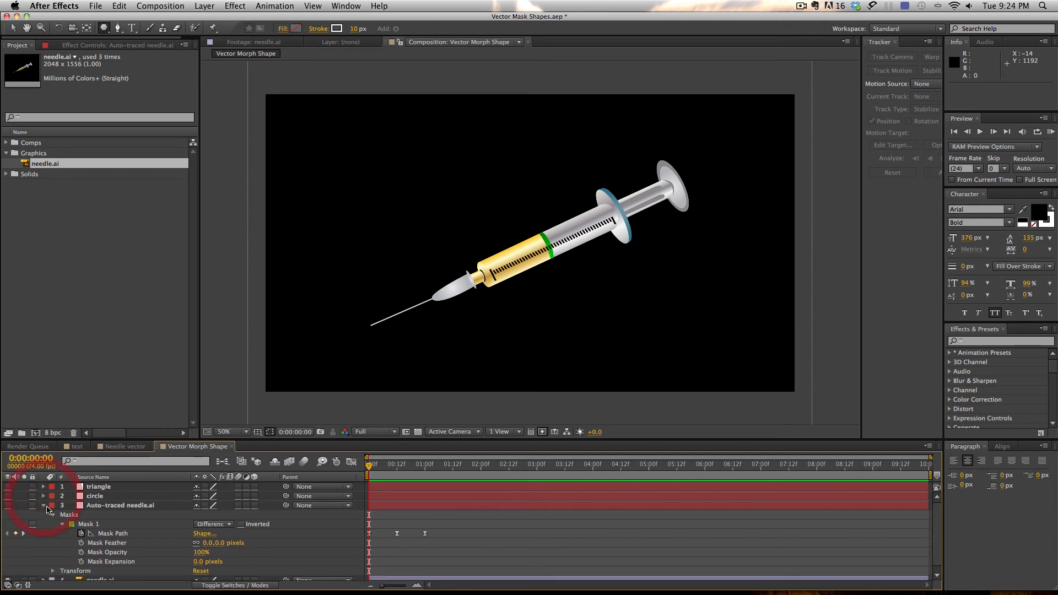
{"action": "left_click", "coordinate": [44, 506]}
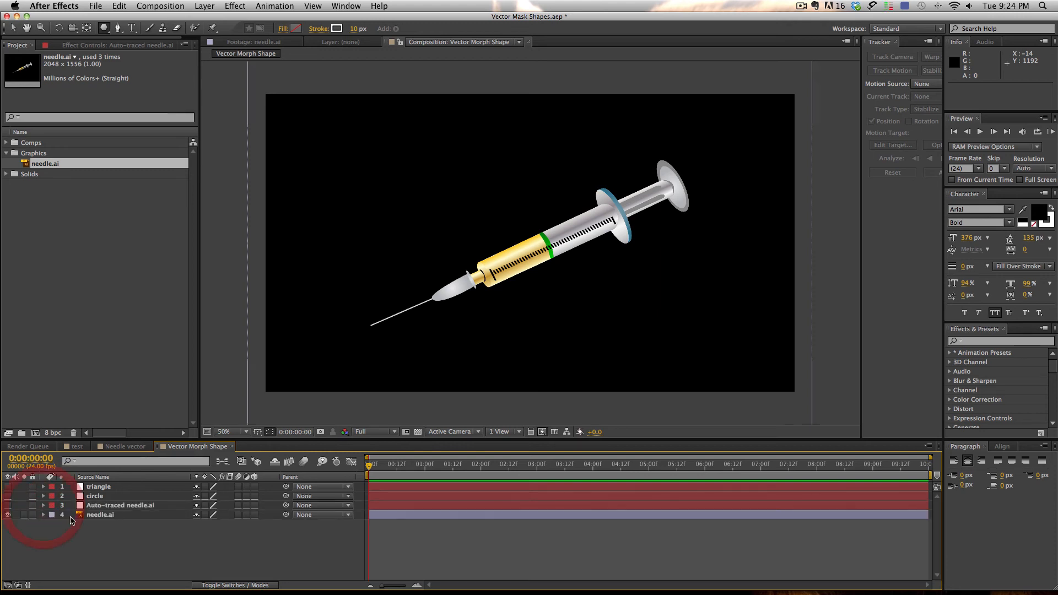
Step: Create shapes from the needle.ai vector layer and view the whole frame at 50%
{"action": "left_click", "coordinate": [102, 515]}
{"action": "left_click", "coordinate": [199, 6]}
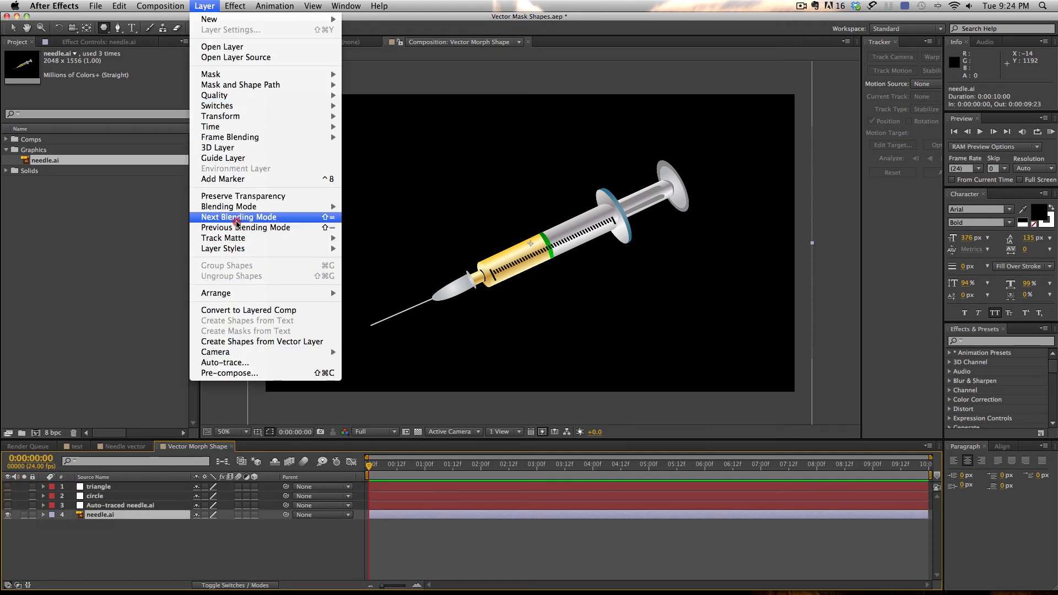
{"action": "left_click", "coordinate": [255, 341]}
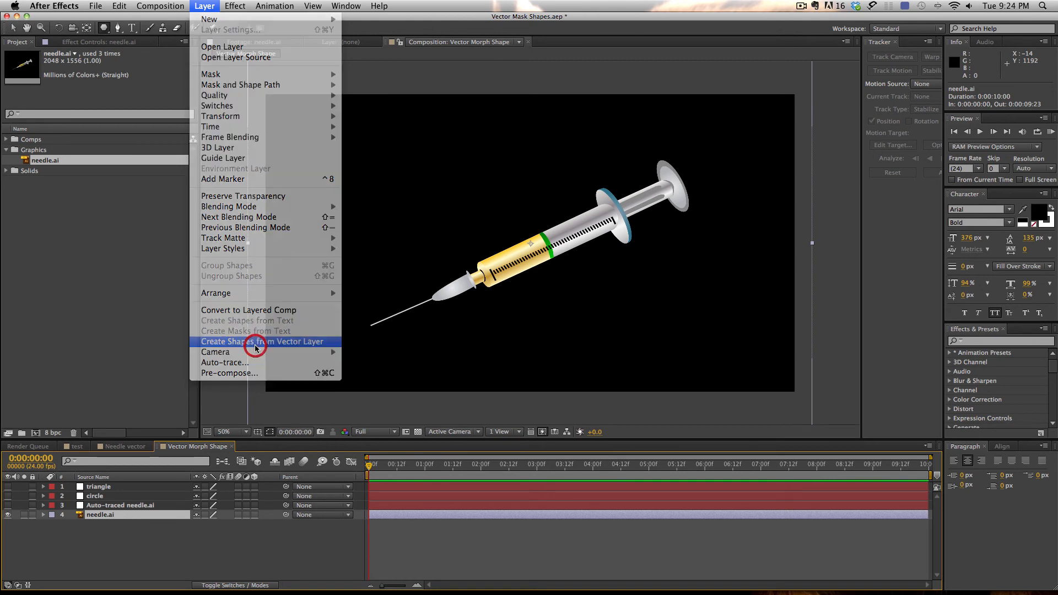
{"action": "key", "text": "slash"}
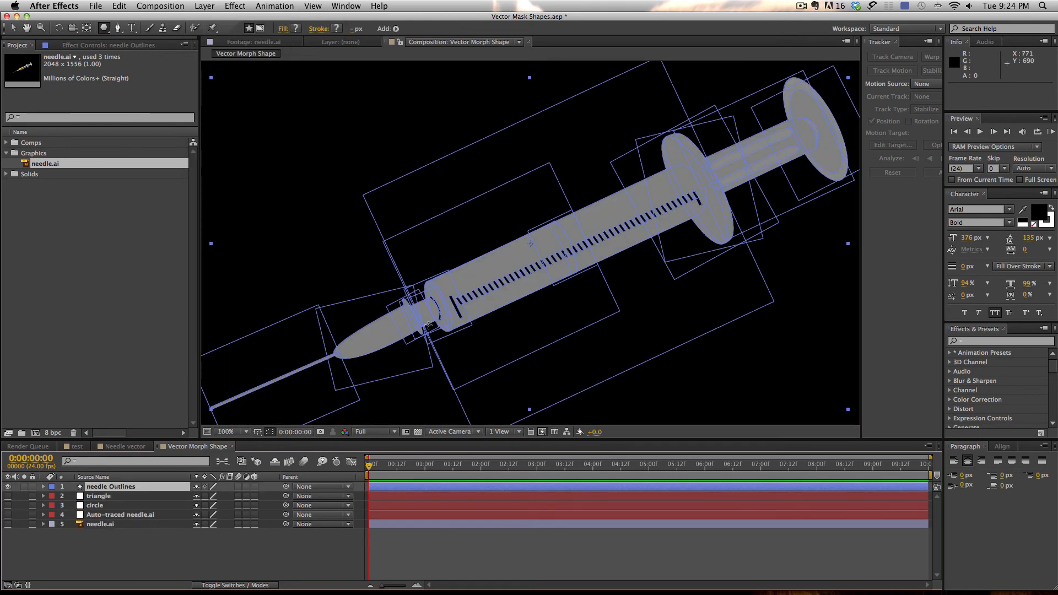
{"action": "key", "text": "comma"}
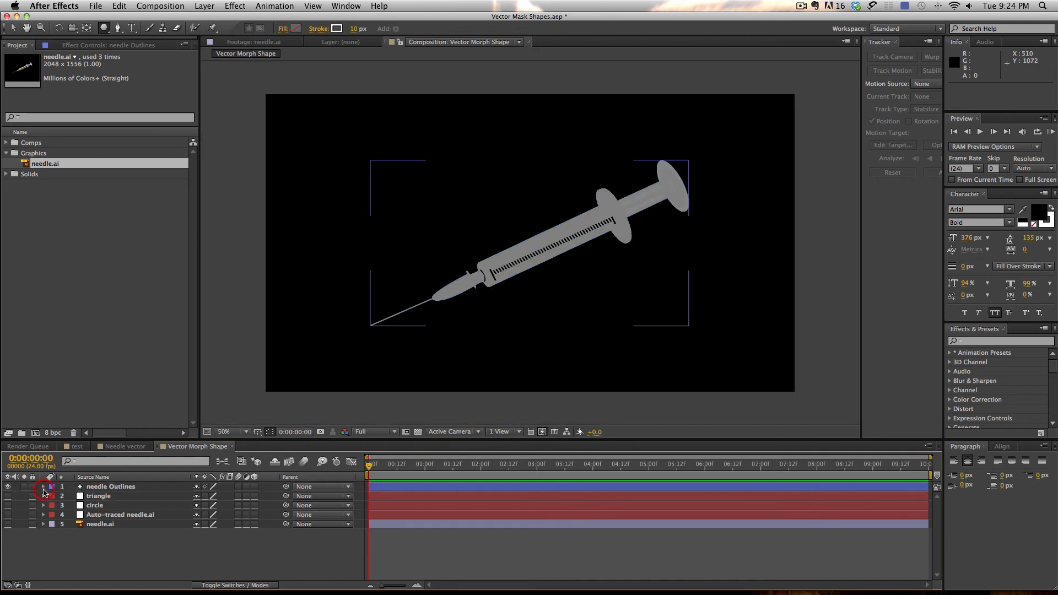
Step: Look through the shape groups of the needle Outlines layer and add a Path keyframe at 0:00:00:00 to Group 1's Path 1
{"action": "left_click", "coordinate": [44, 486]}
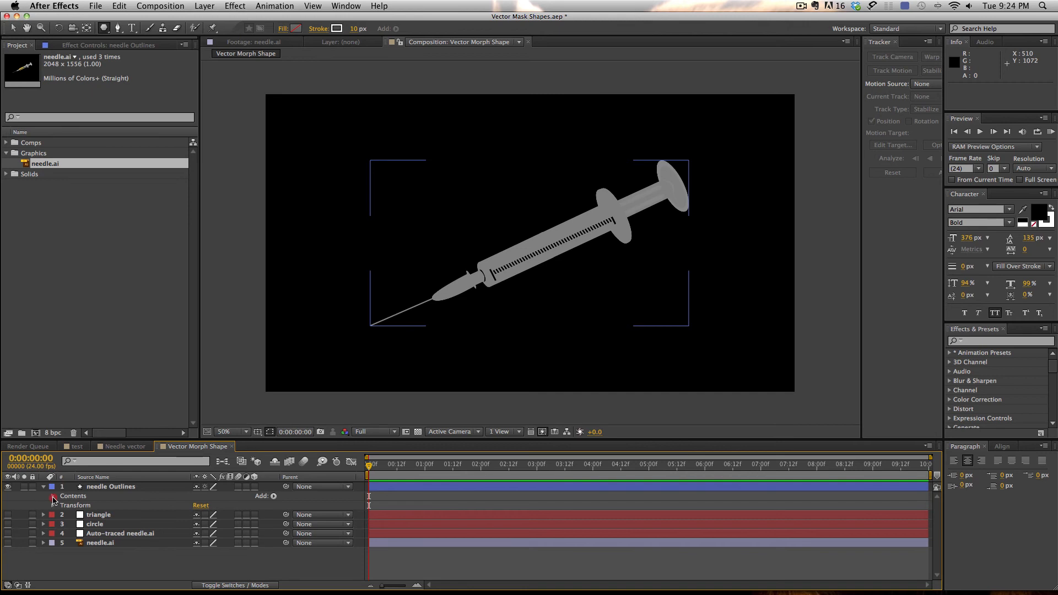
{"action": "left_click", "coordinate": [51, 499]}
{"action": "scroll", "coordinate": [117, 505], "scroll_direction": "down", "scroll_amount": 4}
{"action": "scroll", "coordinate": [117, 505], "scroll_direction": "down", "scroll_amount": 12}
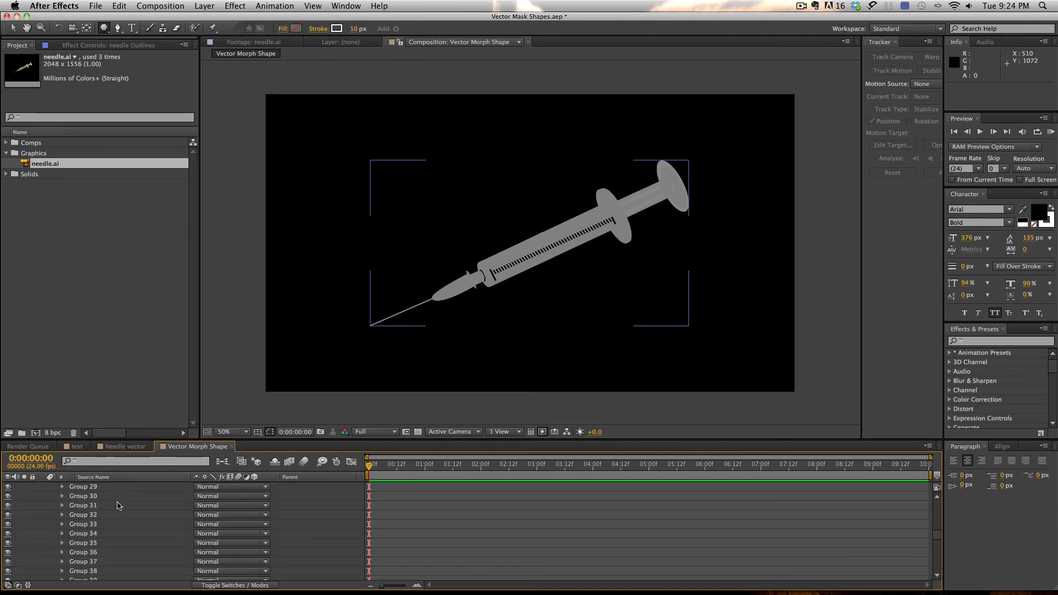
{"action": "scroll", "coordinate": [117, 505], "scroll_direction": "up", "scroll_amount": 3}
{"action": "scroll", "coordinate": [117, 505], "scroll_direction": "up", "scroll_amount": 15}
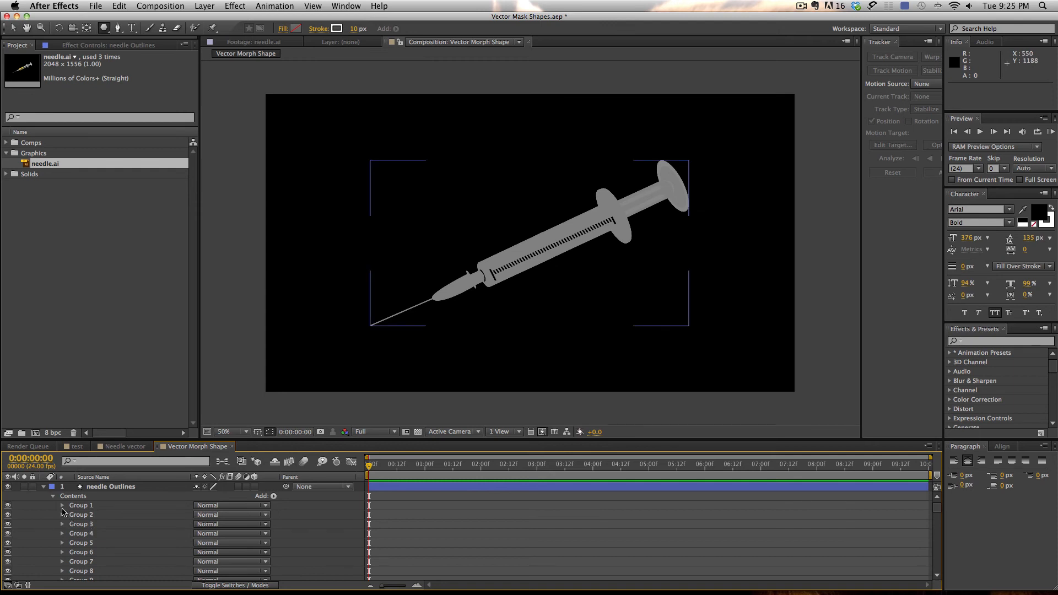
{"action": "left_click", "coordinate": [62, 506]}
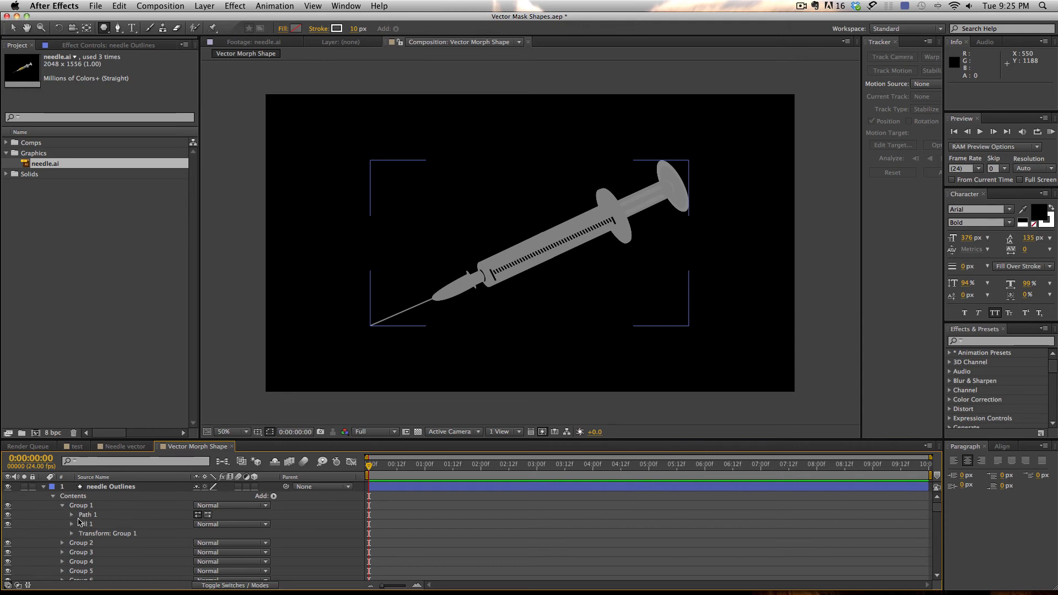
{"action": "left_click", "coordinate": [72, 516]}
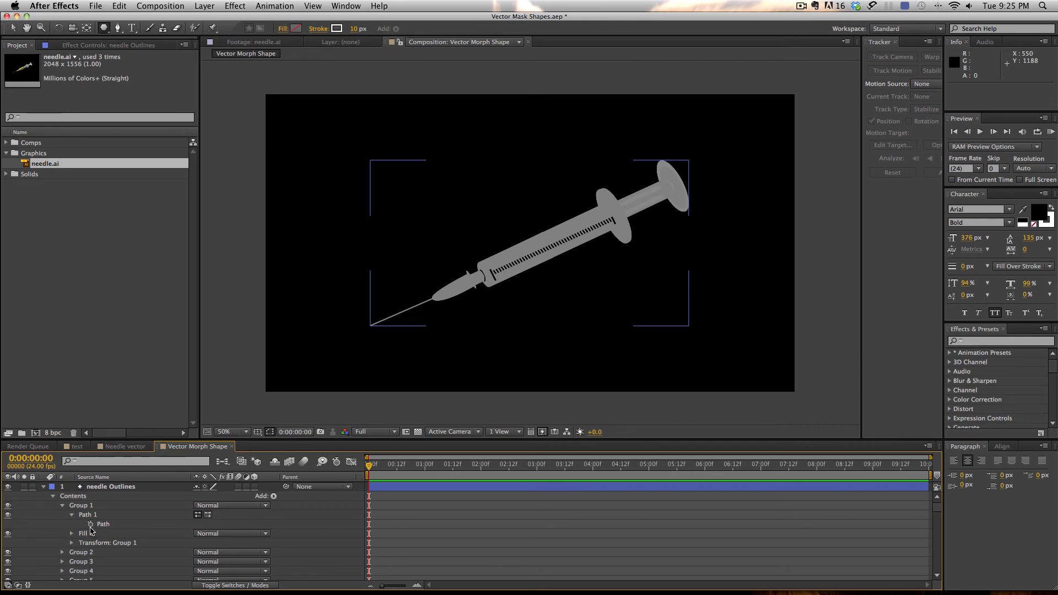
{"action": "left_click", "coordinate": [91, 524]}
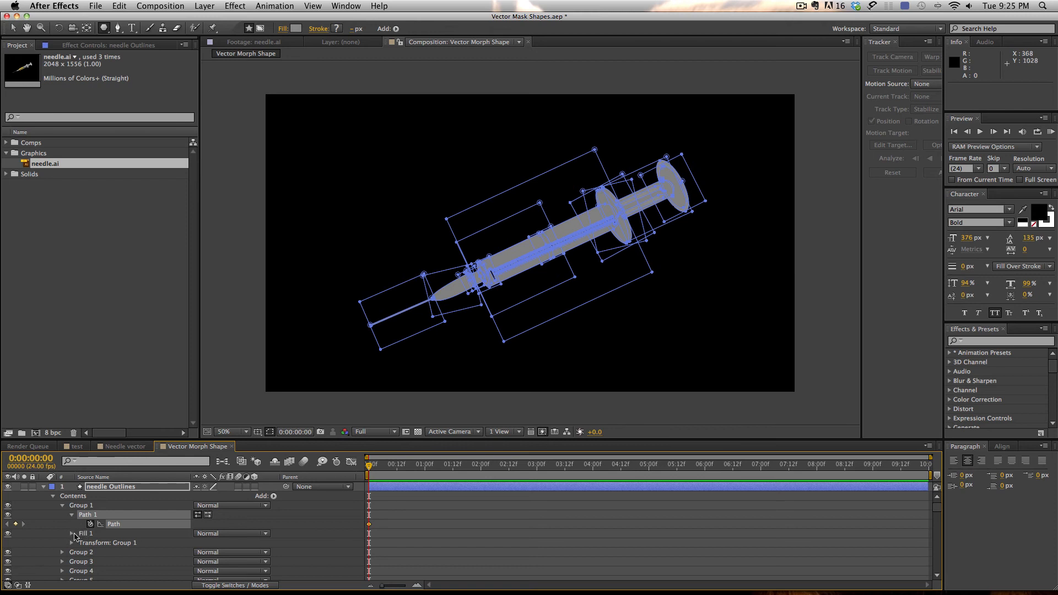
Step: Set the Fill 1 color of Group 1 to a light red and locate the recoloured shape on the syringe
{"action": "left_click", "coordinate": [72, 534]}
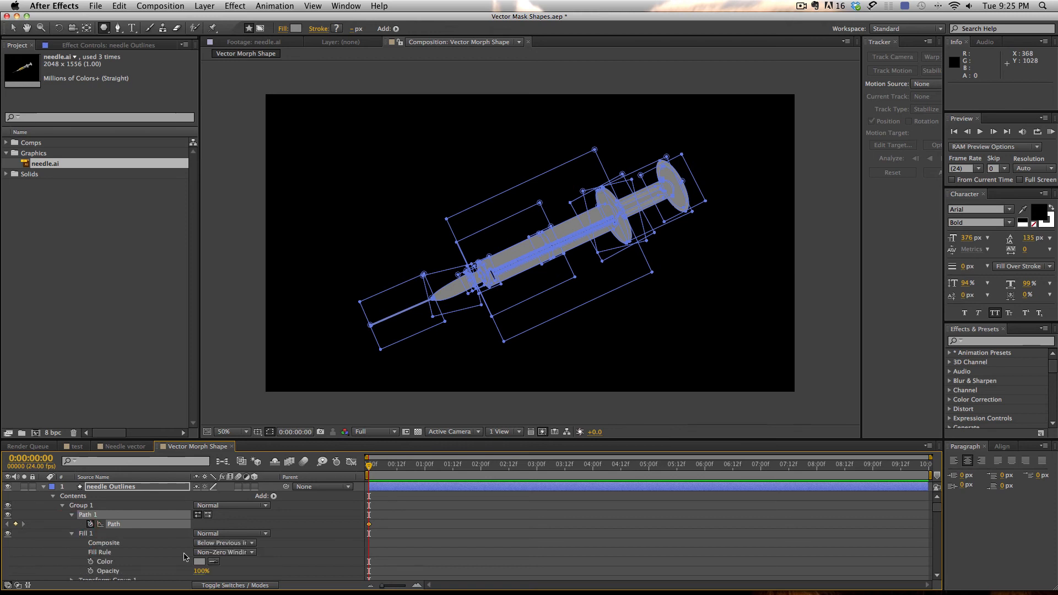
{"action": "left_click", "coordinate": [201, 563]}
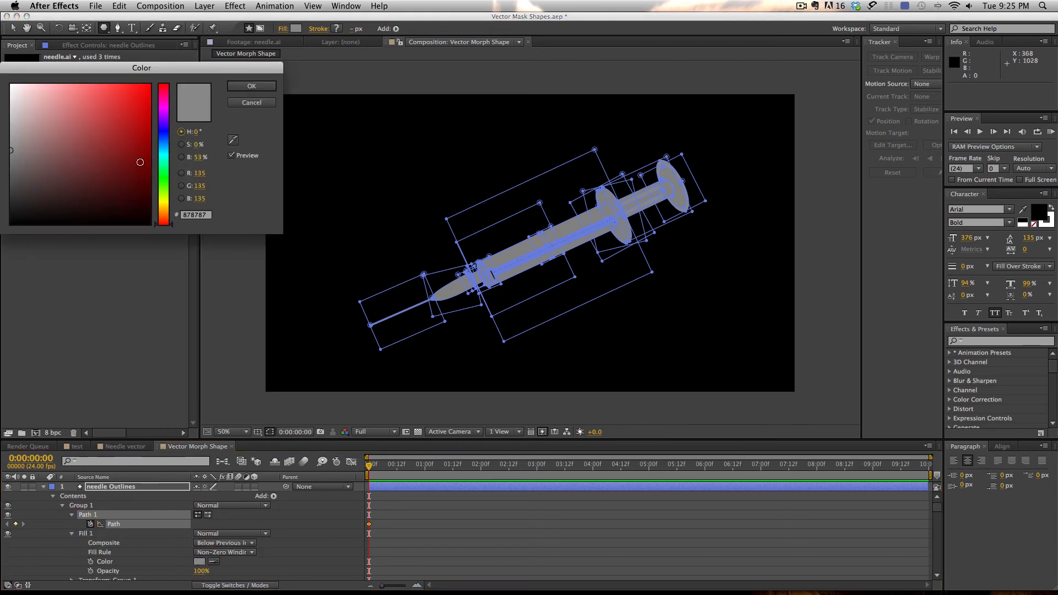
{"action": "left_click_drag", "start_coordinate": [140, 163], "coordinate": [102, 106]}
{"action": "left_click", "coordinate": [251, 86]}
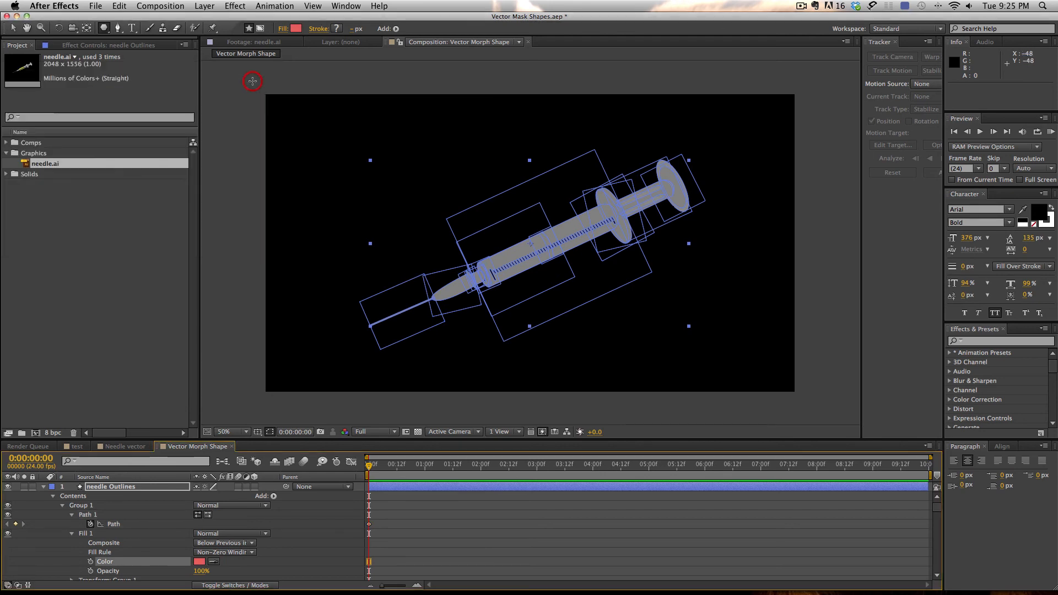
{"action": "scroll", "coordinate": [723, 198], "scroll_direction": "up", "scroll_amount": 3}
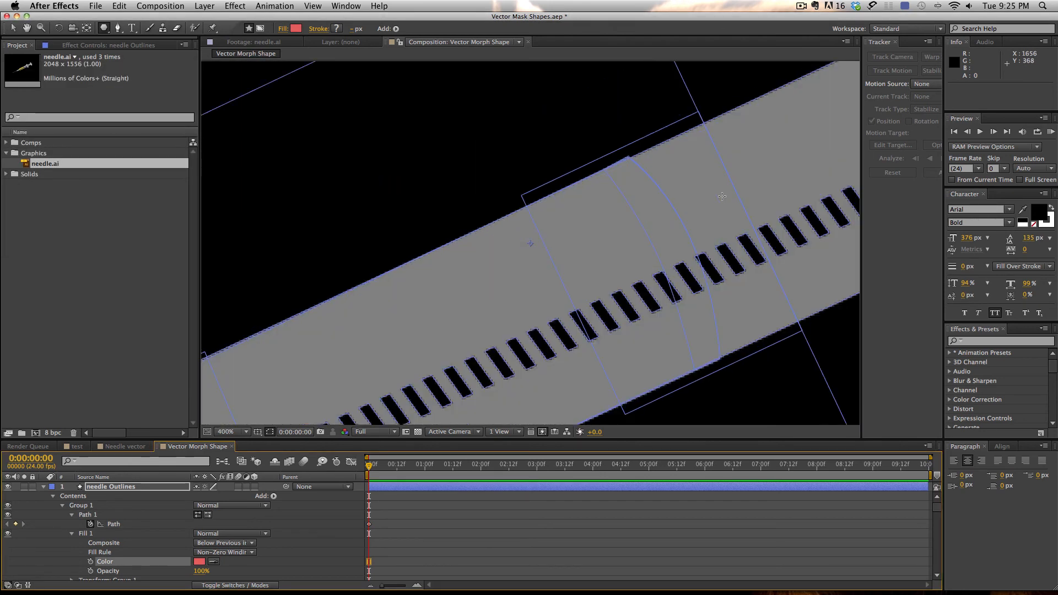
{"action": "scroll", "coordinate": [723, 198], "scroll_direction": "down", "scroll_amount": 2}
{"action": "key", "text": "h"}
{"action": "left_click_drag", "start_coordinate": [743, 184], "coordinate": [456, 239]}
{"action": "left_click", "coordinate": [455, 238]}
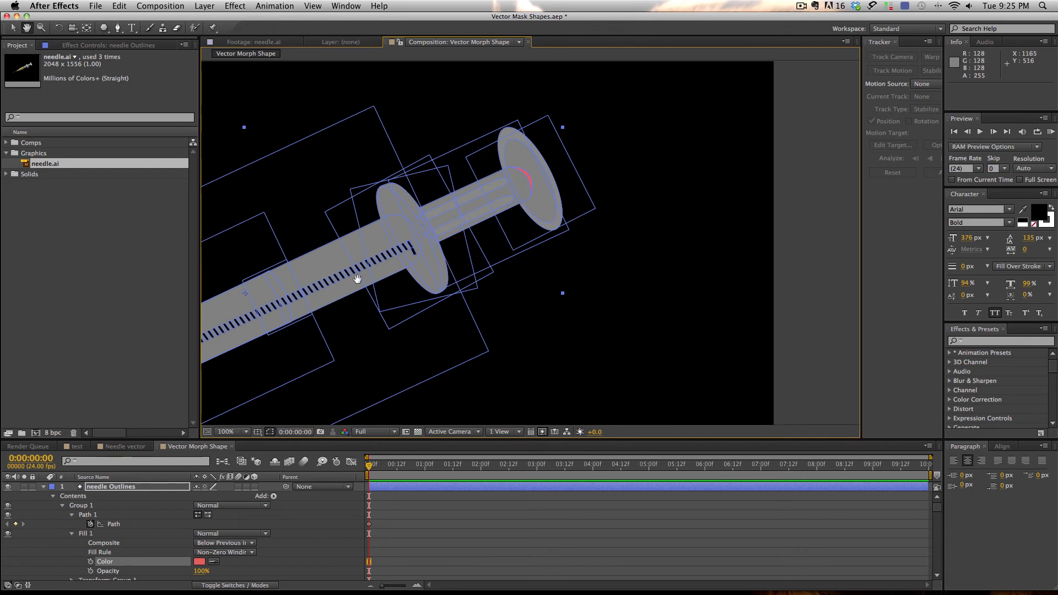
{"action": "left_click_drag", "start_coordinate": [343, 275], "coordinate": [574, 271]}
{"action": "mouse_move", "coordinate": [374, 296]}
{"action": "left_mouse_down"}
{"action": "mouse_move", "coordinate": [455, 257]}
{"action": "mouse_move", "coordinate": [385, 297]}
{"action": "left_mouse_up"}
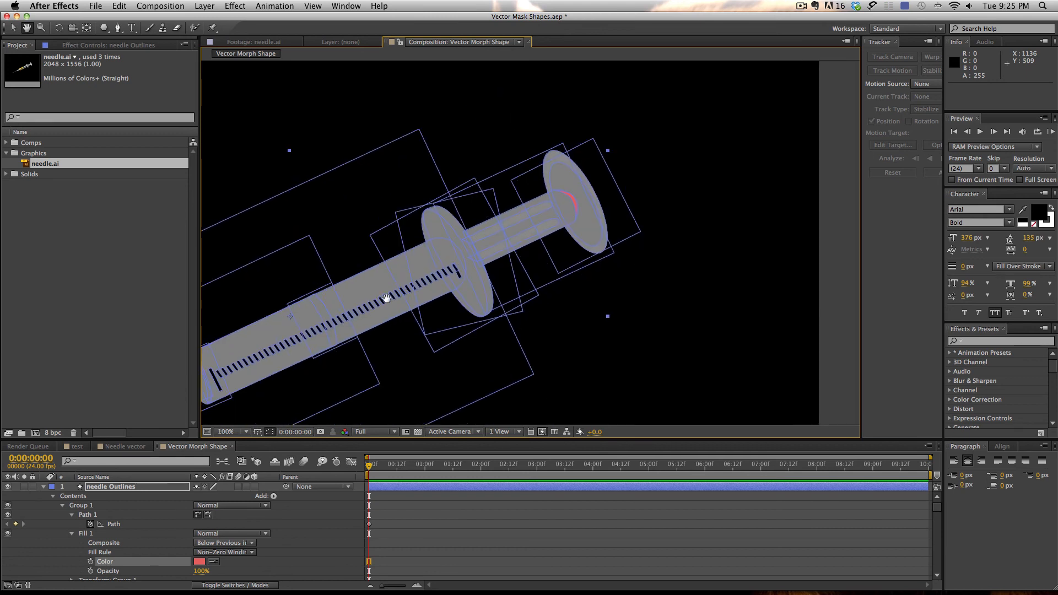
{"action": "mouse_move", "coordinate": [476, 253]}
{"action": "left_mouse_down"}
{"action": "mouse_move", "coordinate": [479, 276]}
{"action": "mouse_move", "coordinate": [505, 257]}
{"action": "mouse_move", "coordinate": [487, 242]}
{"action": "left_mouse_up"}
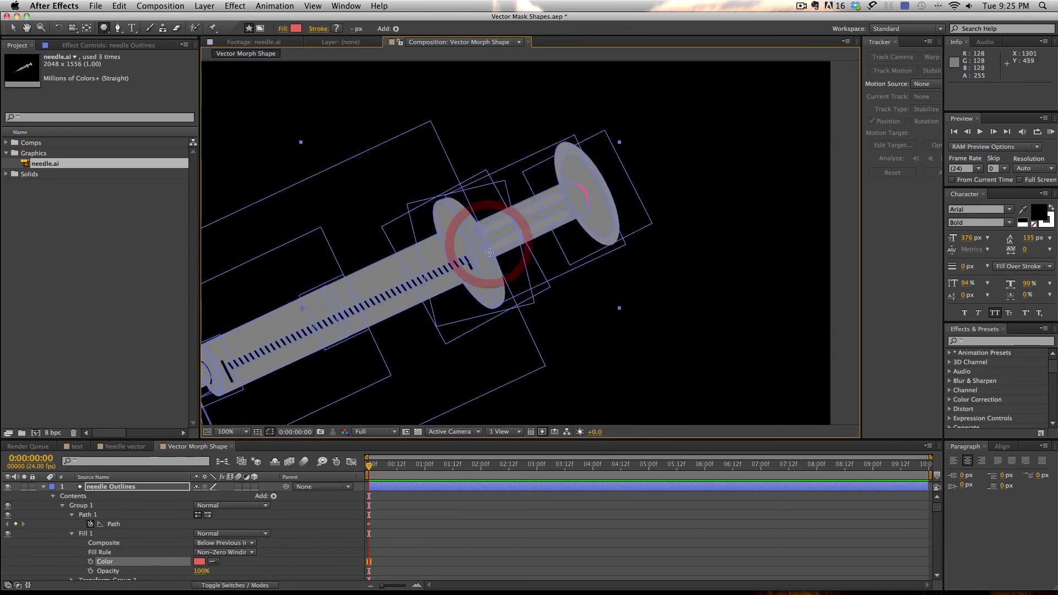
{"action": "key", "text": "q"}
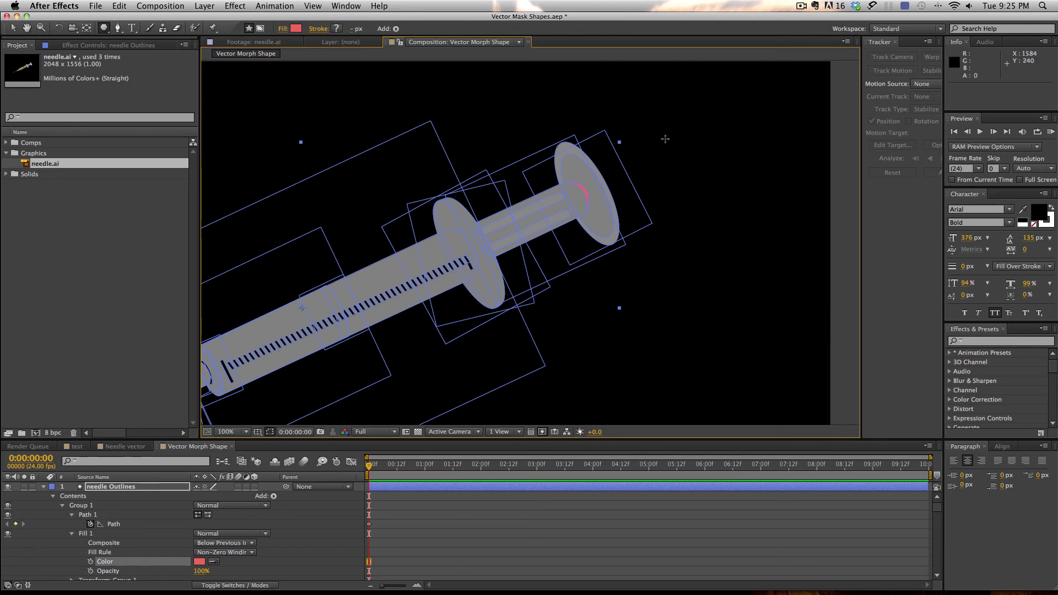
Step: Copy the Mask Path keyframe of Mask 1 on the circle layer and collapse the layer's properties
{"action": "left_click", "coordinate": [45, 487]}
{"action": "left_click", "coordinate": [46, 507]}
{"action": "left_click", "coordinate": [45, 506]}
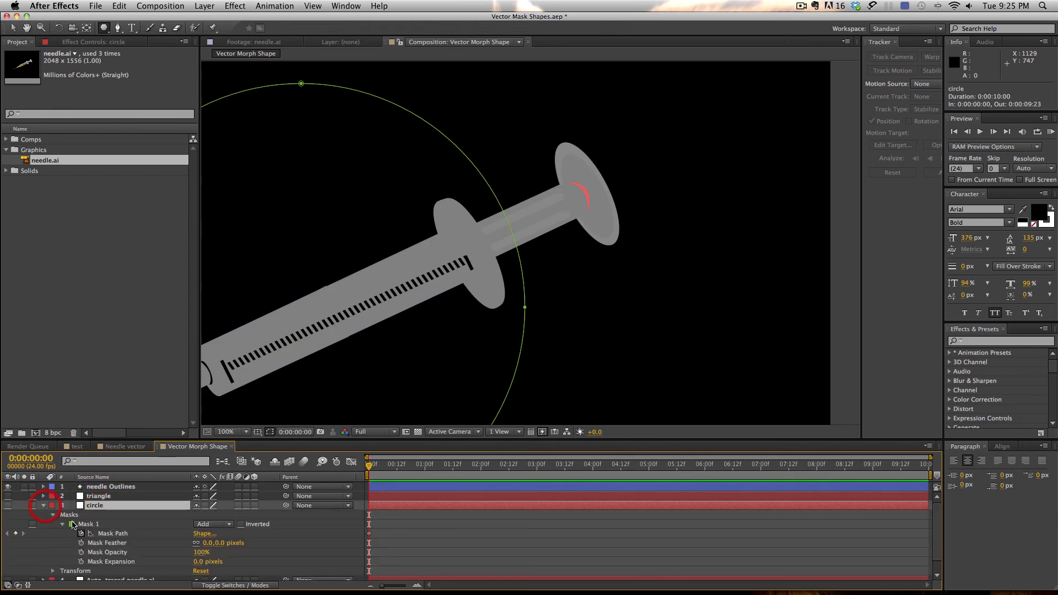
{"action": "left_click", "coordinate": [369, 534]}
{"action": "key", "text": "super+c"}
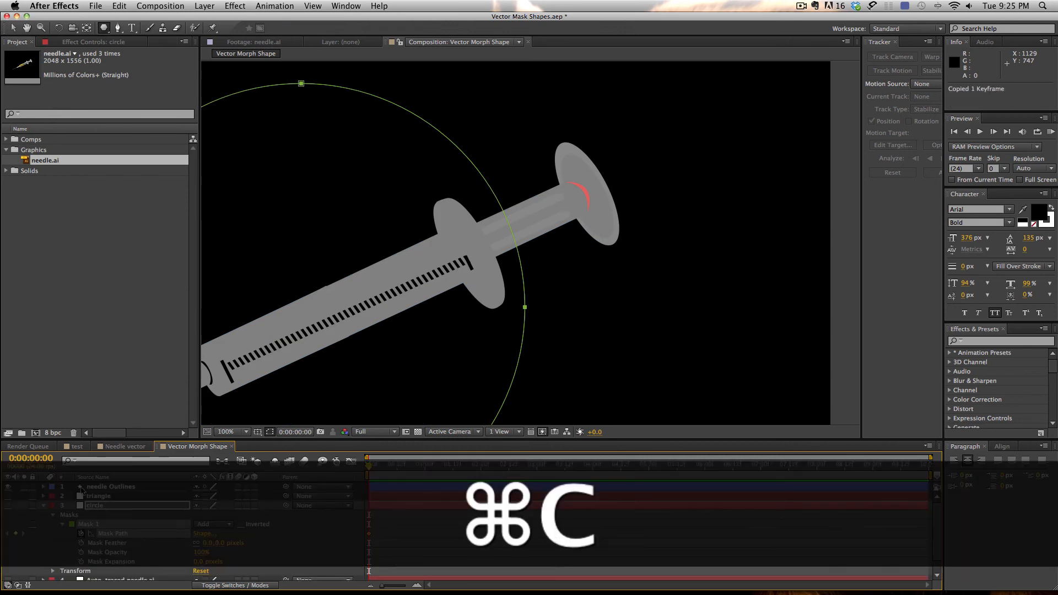
{"action": "left_click", "coordinate": [44, 506]}
Step: Paste the copied circle keyframe into Group 1's Path 1 on the needle Outlines layer at 0:00:00:12
{"action": "left_click", "coordinate": [108, 488]}
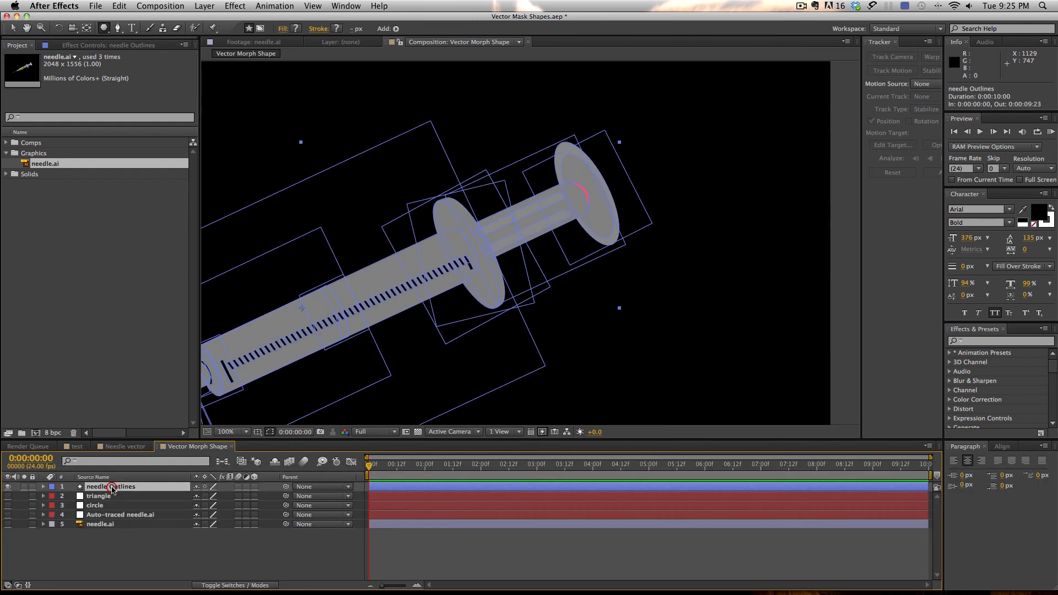
{"action": "left_click", "coordinate": [43, 487]}
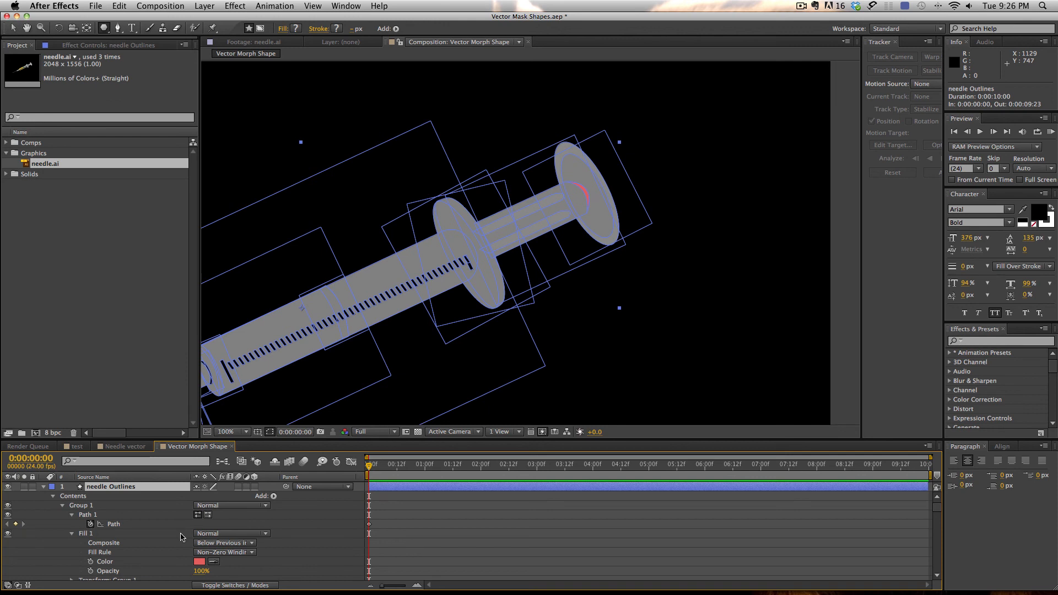
{"action": "left_click", "coordinate": [114, 524]}
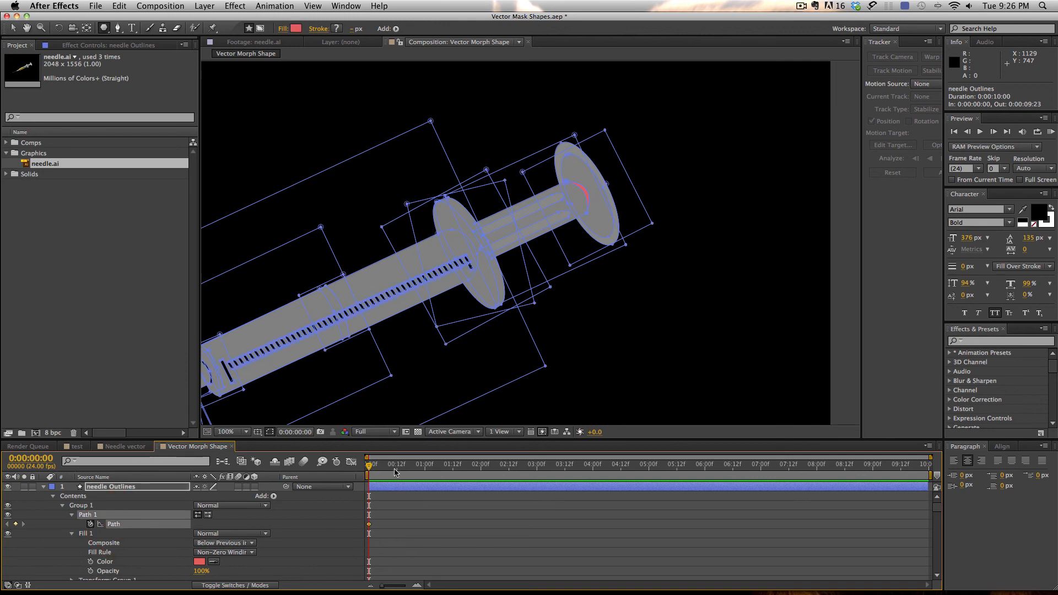
{"action": "left_click", "coordinate": [396, 466]}
{"action": "key", "text": "super"}
{"action": "key", "text": "super+v"}
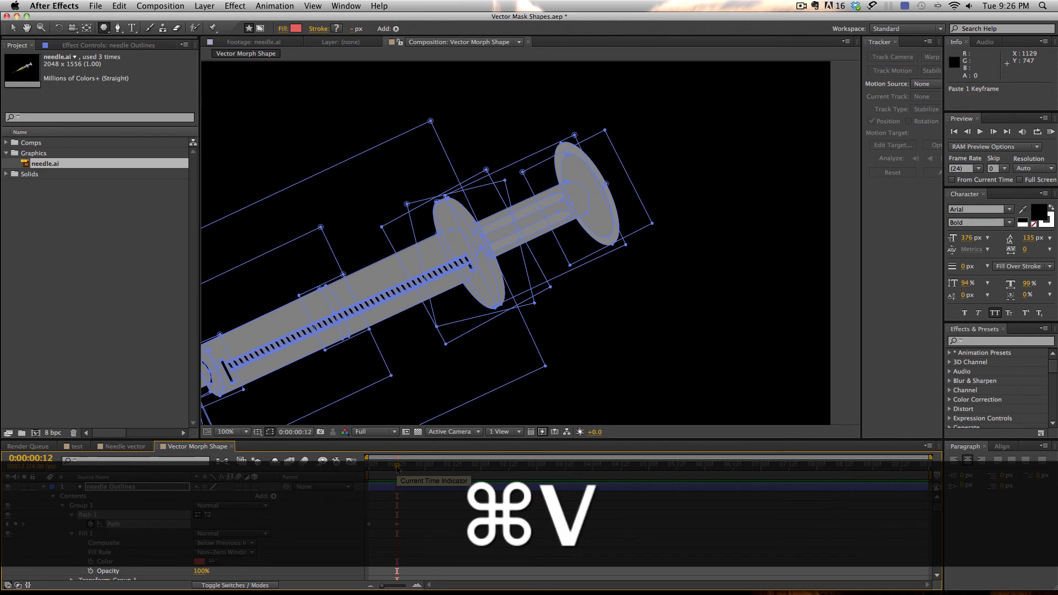
{"action": "scroll", "coordinate": [595, 290], "scroll_direction": "down", "scroll_amount": 2}
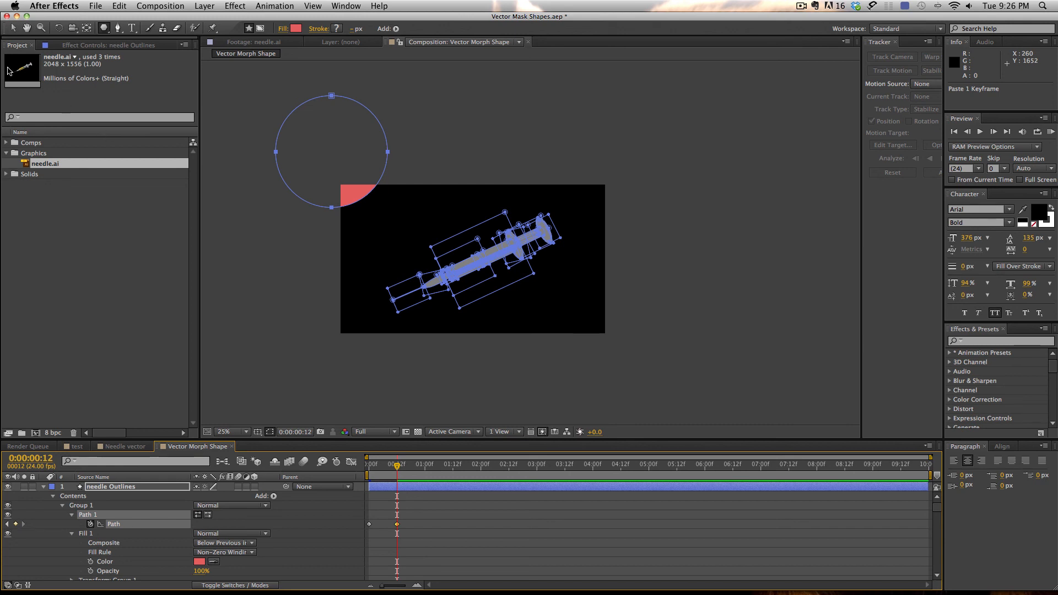
Step: Move the pasted circle path about 1072 px across and 744 px down, onto the syringe in the middle of the frame
{"action": "left_click", "coordinate": [14, 28]}
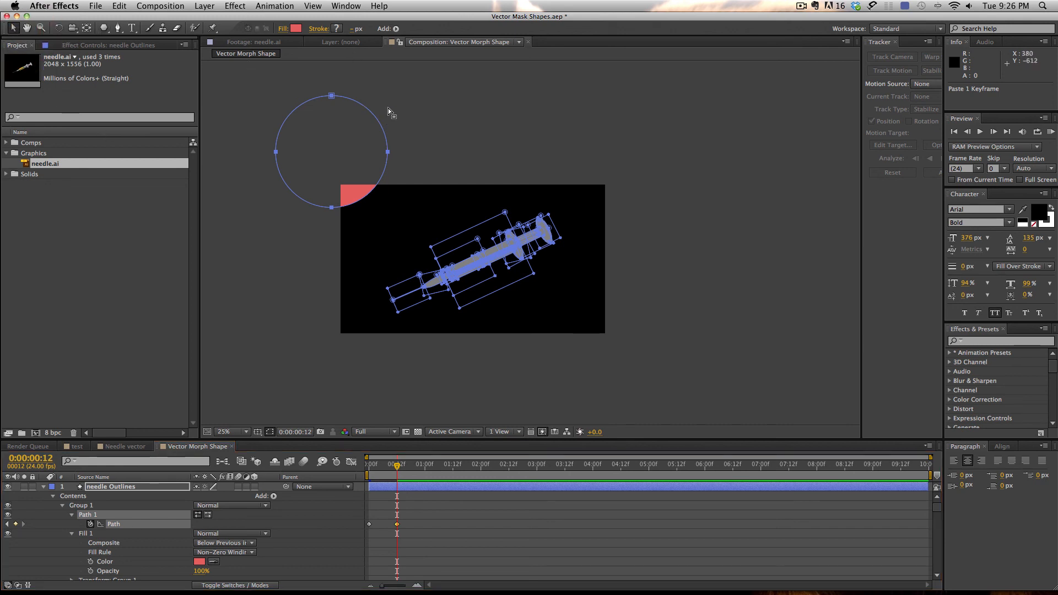
{"action": "double_click", "coordinate": [370, 115]}
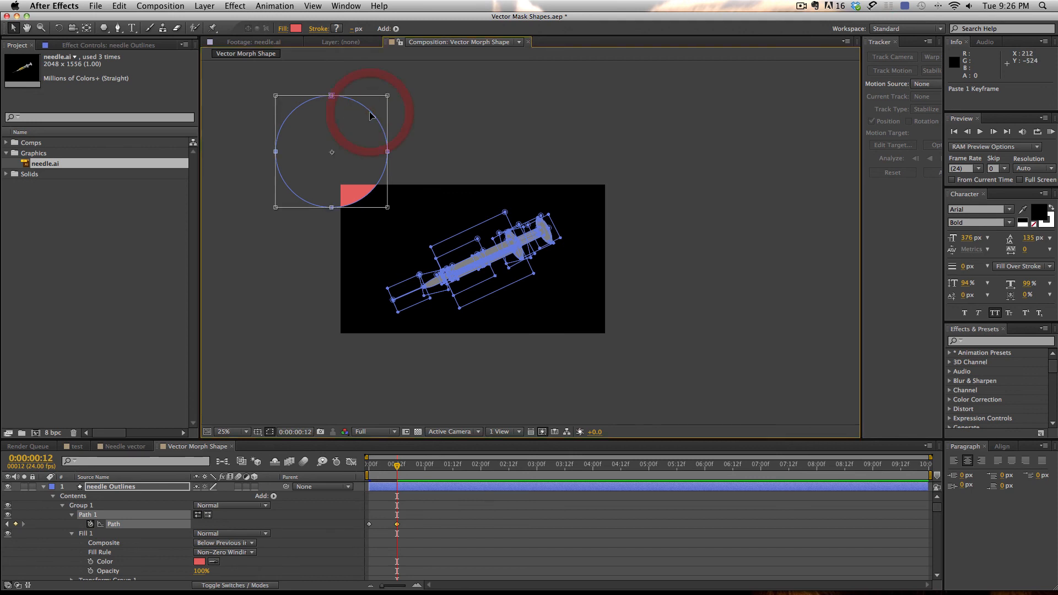
{"action": "left_click_drag", "start_coordinate": [379, 123], "coordinate": [513, 218]}
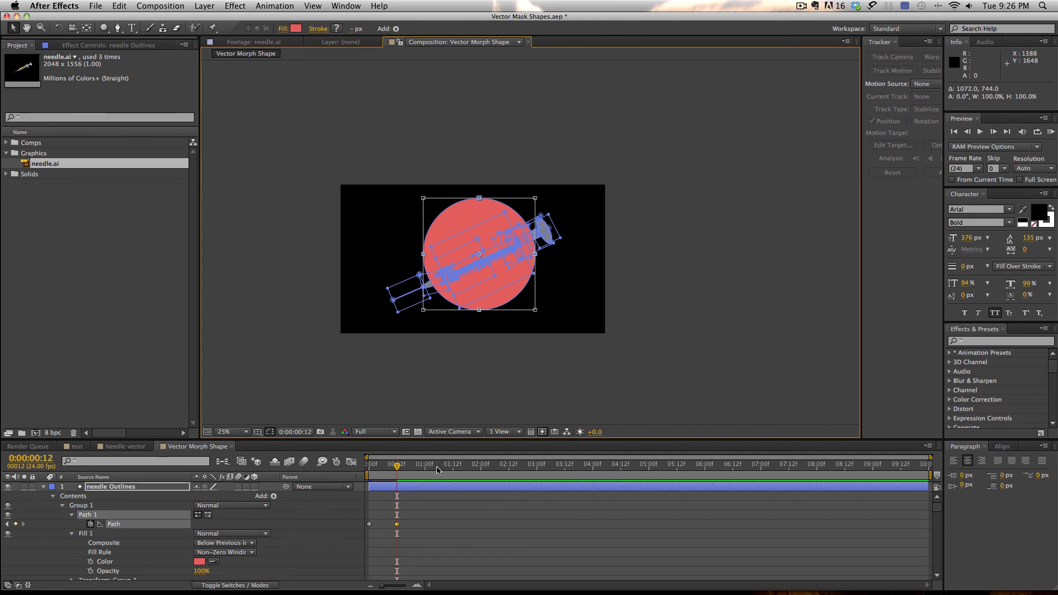
Step: Play and scrub through the morph of Group 1's path into the circle from 0:00:00:00, with the frame viewed at 50%
{"action": "left_click_drag", "start_coordinate": [398, 469], "coordinate": [345, 470]}
{"action": "key", "text": "period"}
{"action": "left_click_drag", "start_coordinate": [536, 313], "coordinate": [632, 263]}
{"action": "key", "text": "space"}
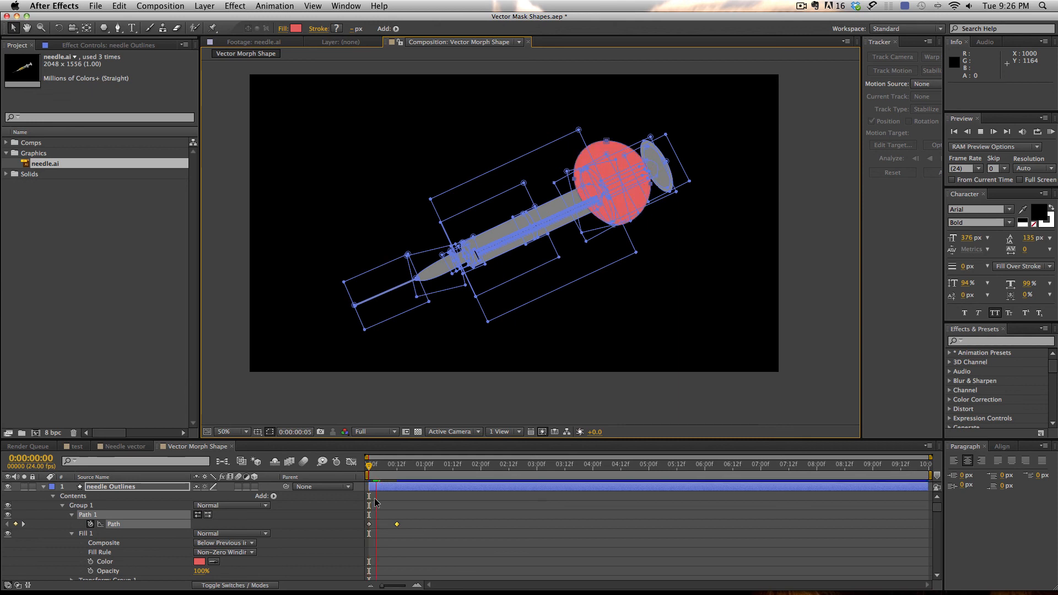
{"action": "key", "text": "space"}
{"action": "key", "text": "space"}
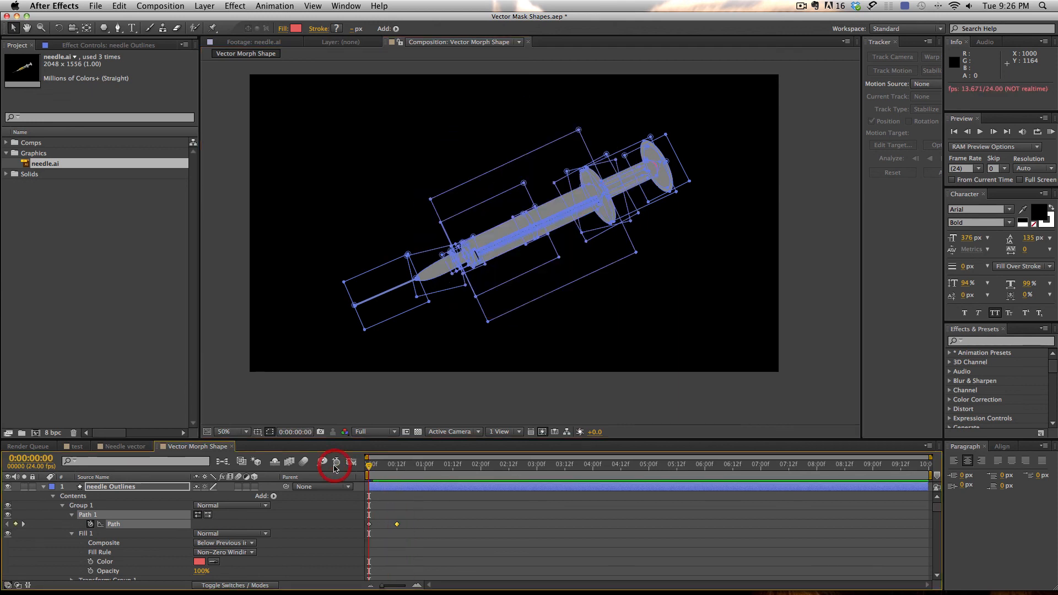
{"action": "left_click", "coordinate": [385, 468]}
{"action": "left_click", "coordinate": [371, 466]}
{"action": "key", "text": "space"}
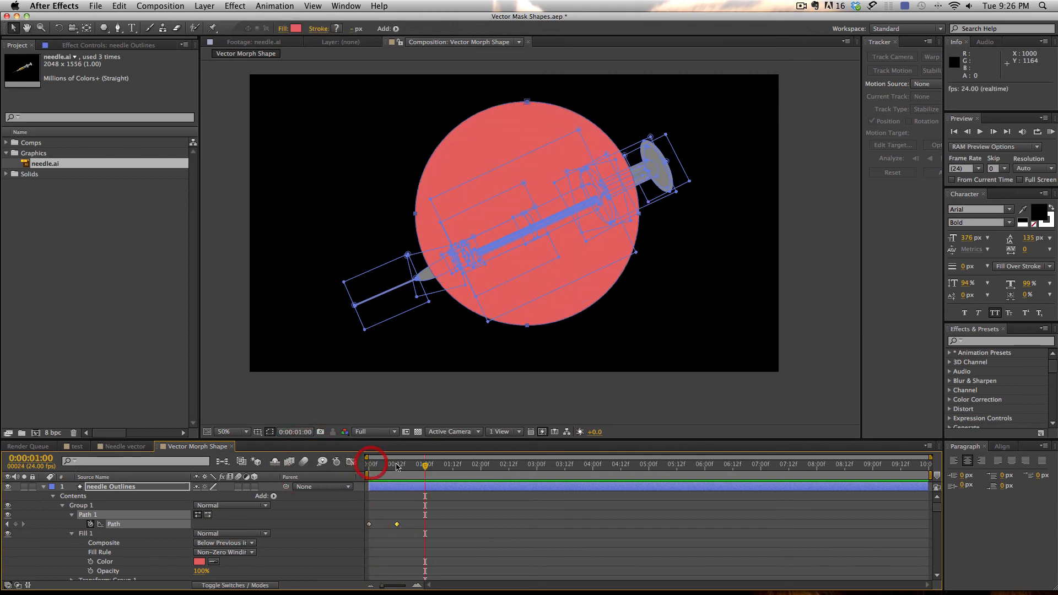
{"action": "left_click", "coordinate": [379, 466]}
{"action": "mouse_move", "coordinate": [380, 467]}
{"action": "left_mouse_down"}
{"action": "mouse_move", "coordinate": [445, 468]}
{"action": "mouse_move", "coordinate": [352, 460]}
{"action": "mouse_move", "coordinate": [396, 468]}
{"action": "mouse_move", "coordinate": [358, 469]}
{"action": "mouse_move", "coordinate": [382, 468]}
{"action": "mouse_move", "coordinate": [368, 468]}
{"action": "left_mouse_up"}
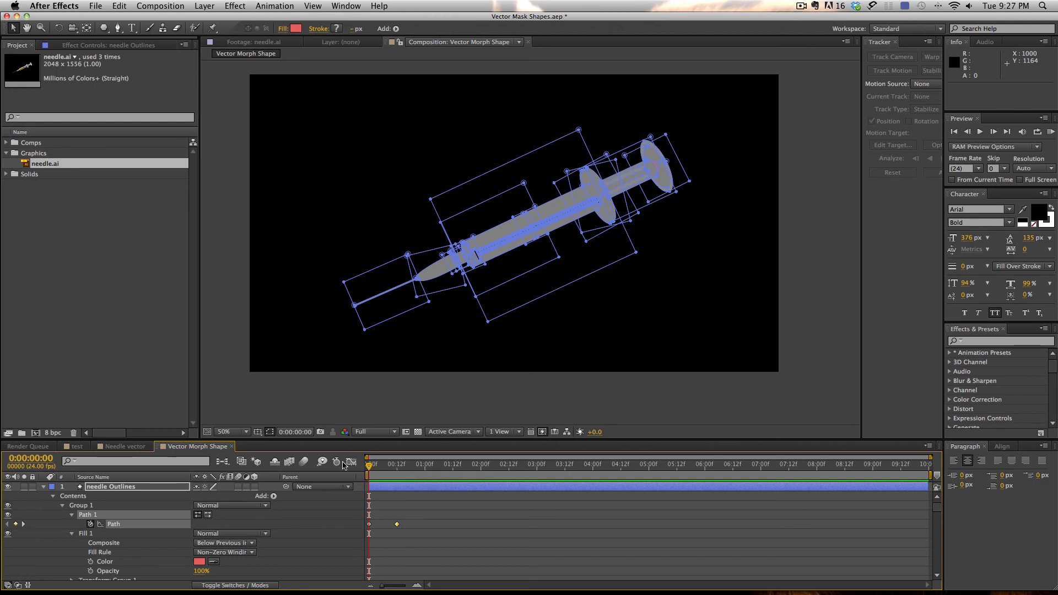
{"action": "left_click", "coordinate": [387, 466]}
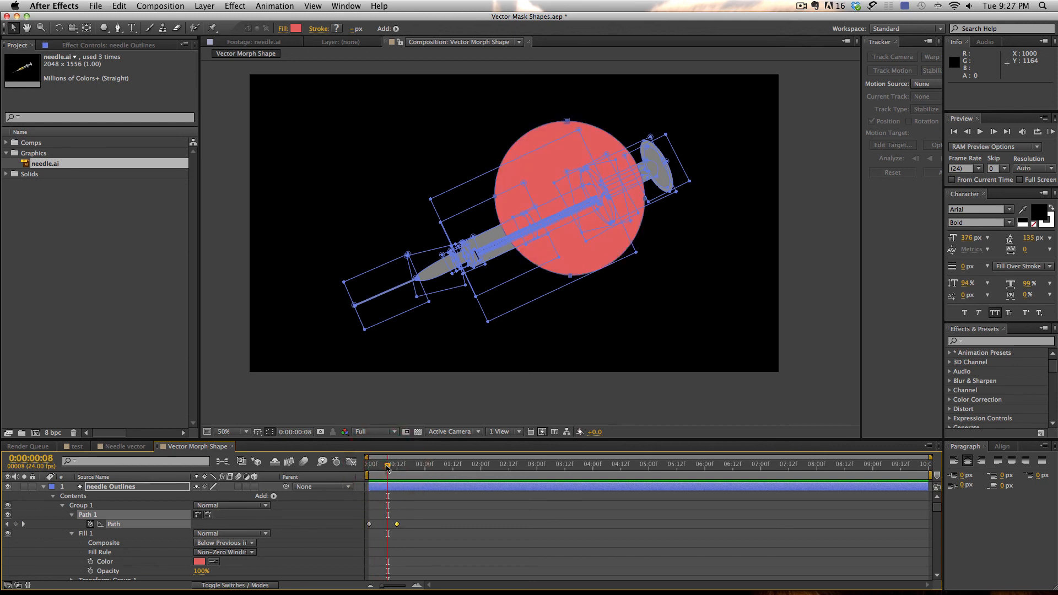
{"action": "key", "text": "space"}
{"action": "left_click", "coordinate": [393, 468]}
{"action": "left_click", "coordinate": [368, 464]}
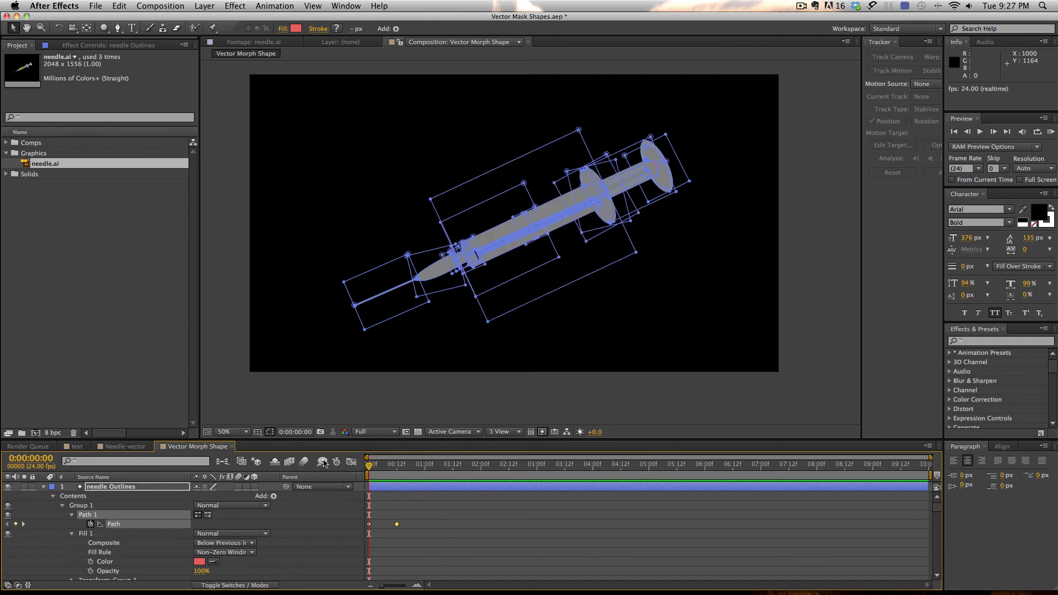